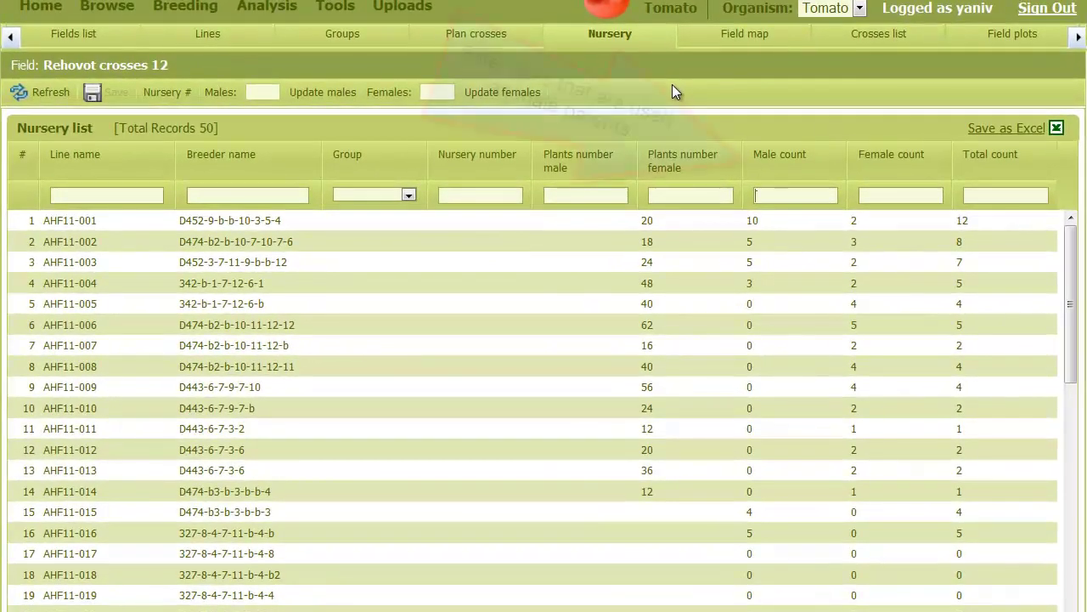
Step: Filter lines to male count >0 and enter male plant numbers 40, 20, 20 and 15
{"action": "left_click", "coordinate": [789, 197]}
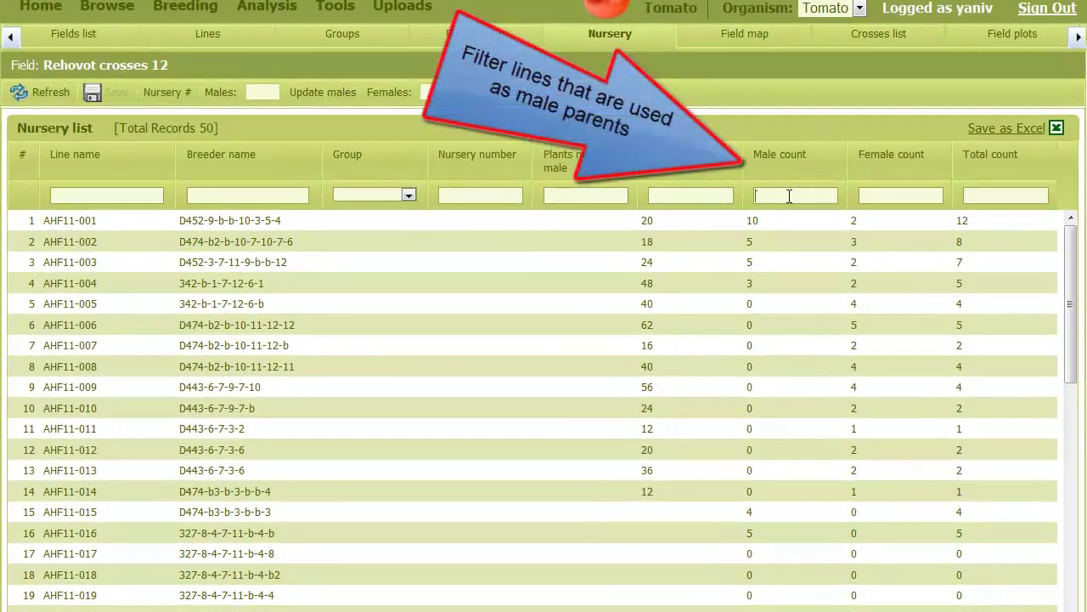
{"action": "type", "text": ">0"}
{"action": "key", "text": "Return"}
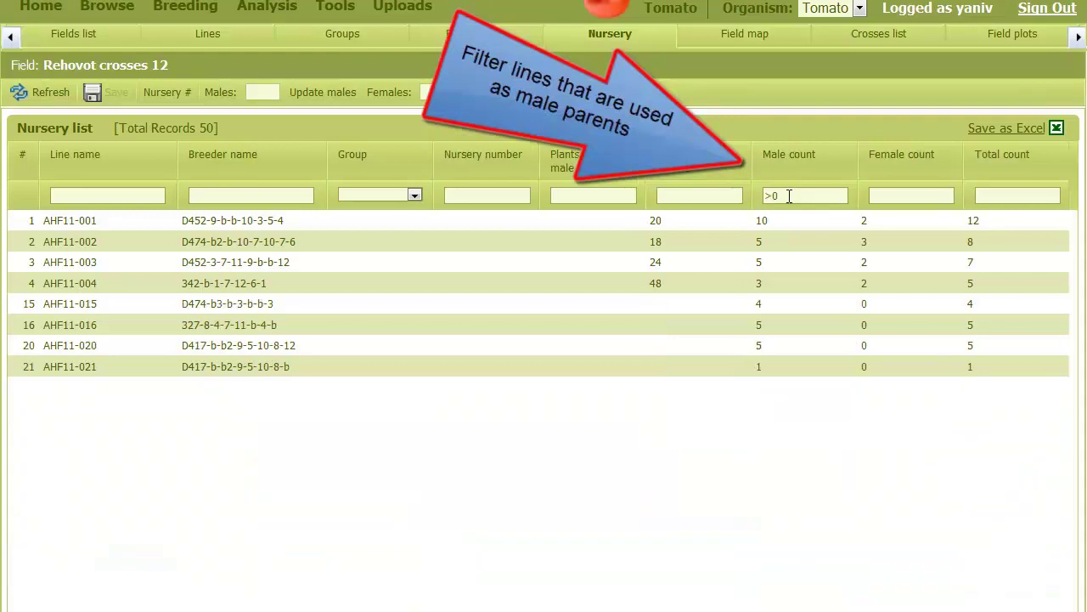
{"action": "left_click", "coordinate": [593, 220]}
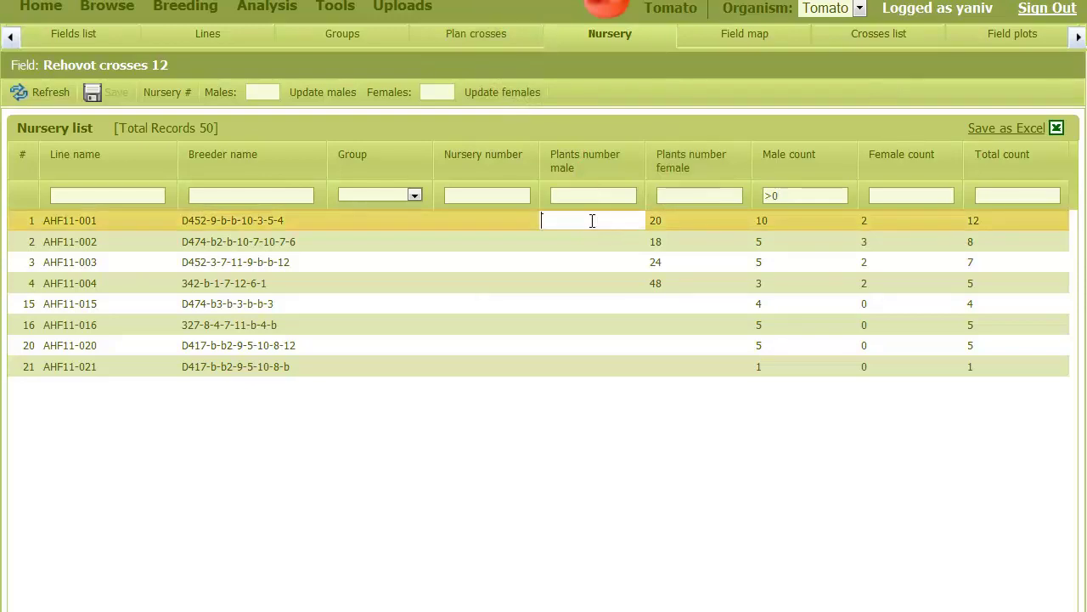
{"action": "type", "text": "40"}
{"action": "key", "text": "Return"}
{"action": "type", "text": "20"}
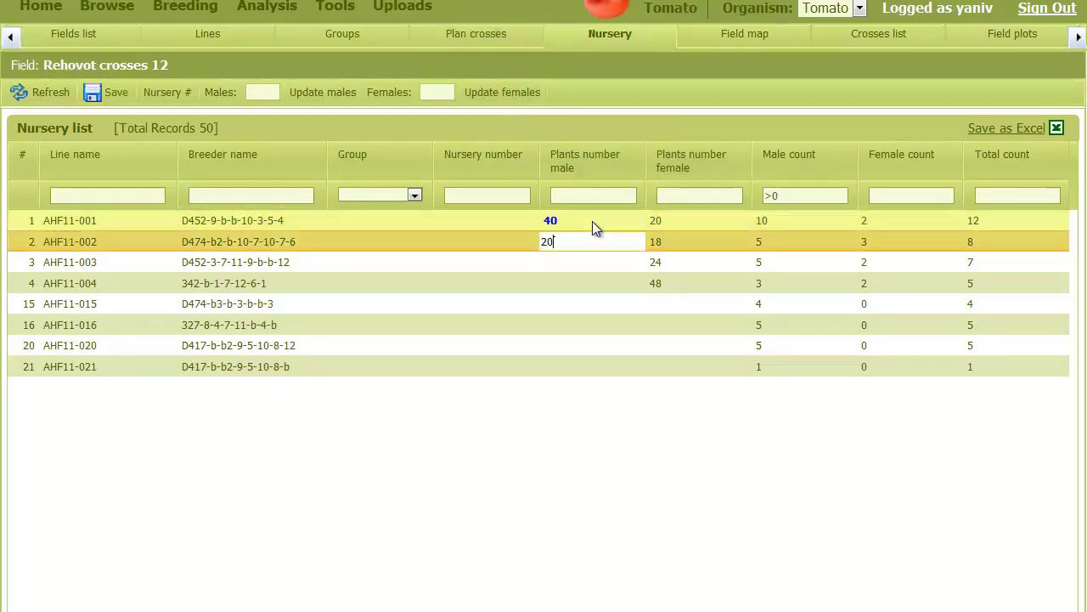
{"action": "key", "text": "Return"}
{"action": "type", "text": "20"}
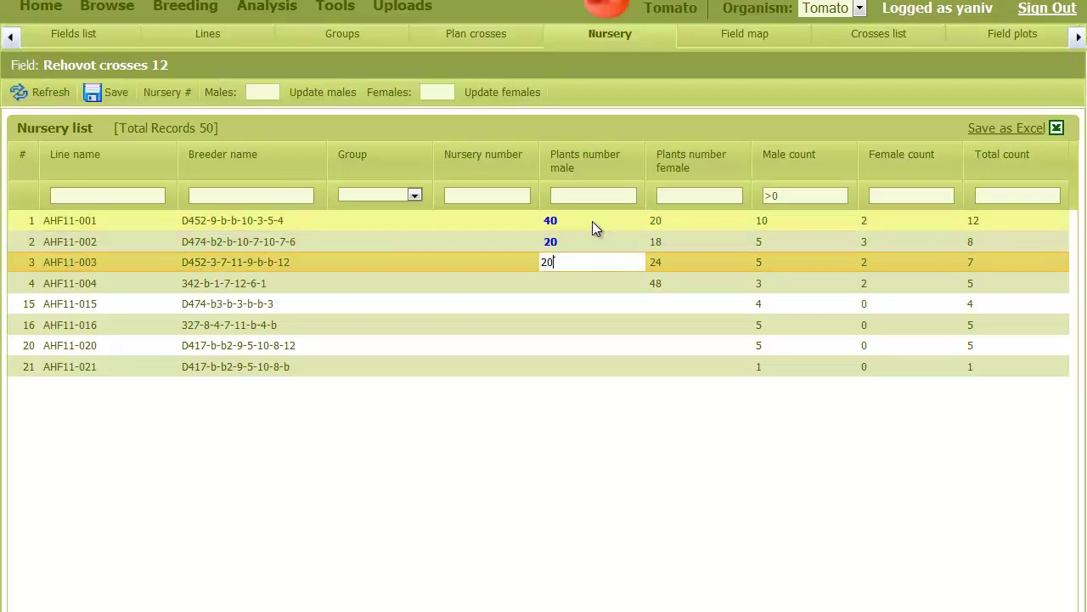
{"action": "key", "text": "Return"}
{"action": "type", "text": "15"}
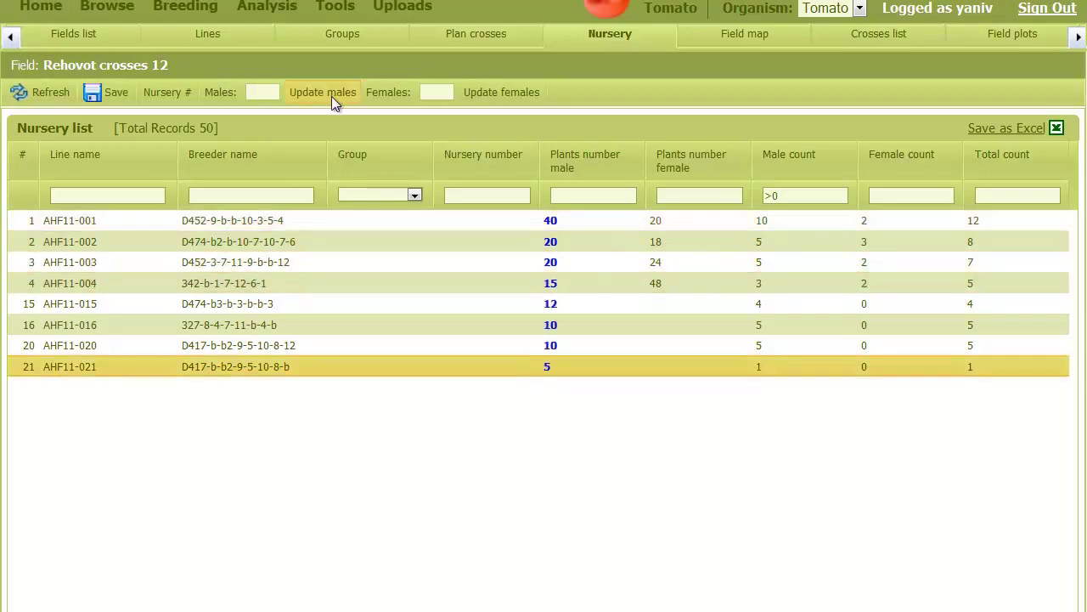
Step: Save the male plant numbers and clear the >0 male count filter
{"action": "left_click", "coordinate": [103, 89]}
{"action": "left_click", "coordinate": [806, 196]}
{"action": "key", "text": "BackSpace"}
{"action": "key", "text": "BackSpace"}
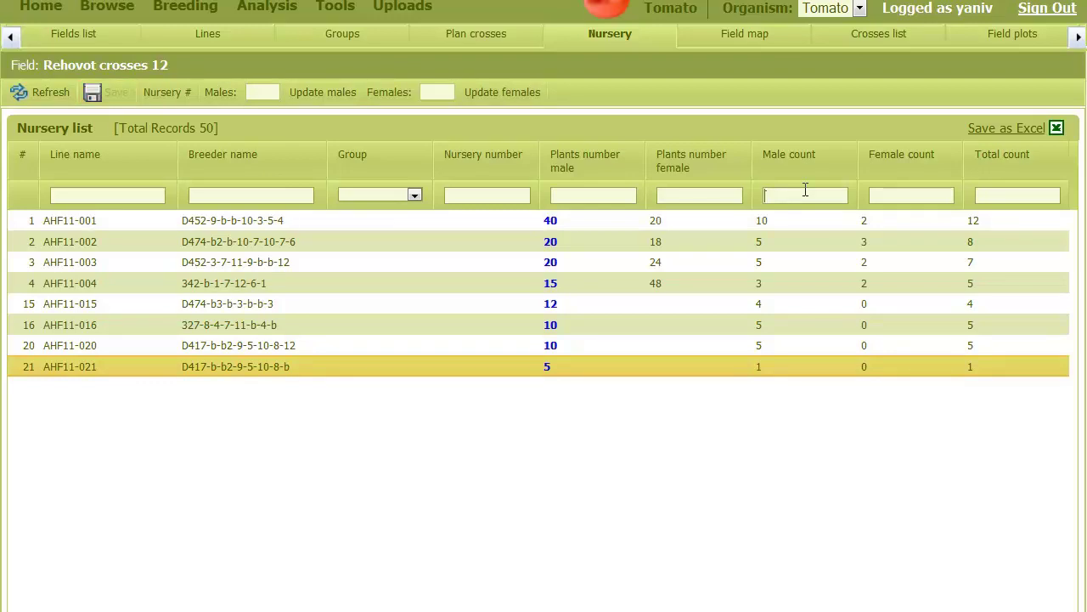
{"action": "key", "text": "Return"}
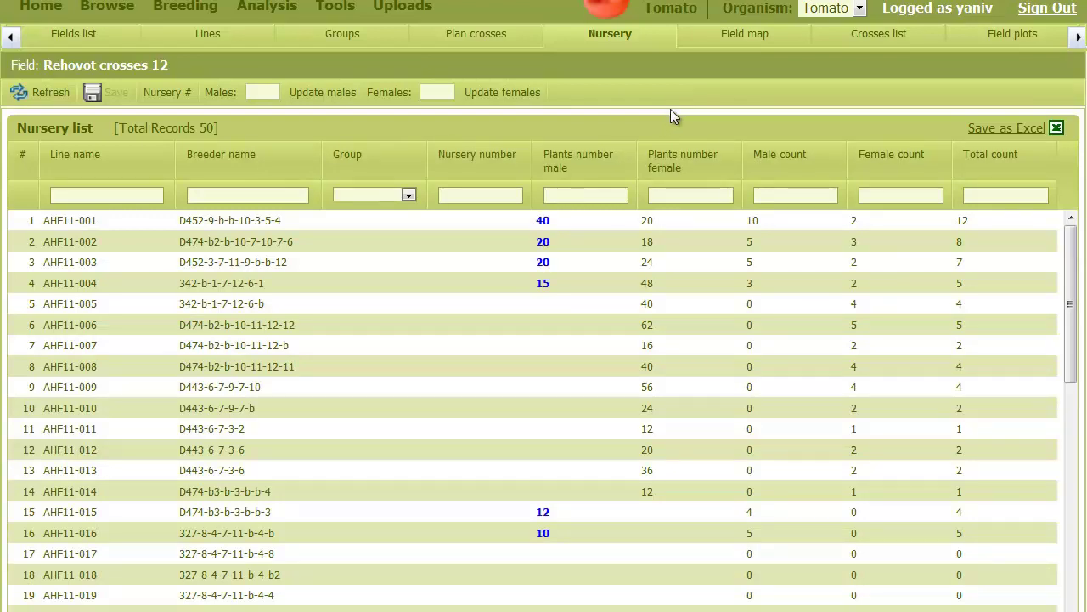
Step: Assign consecutive nursery numbers starting at 301, then go to the field map
{"action": "left_click", "coordinate": [165, 93]}
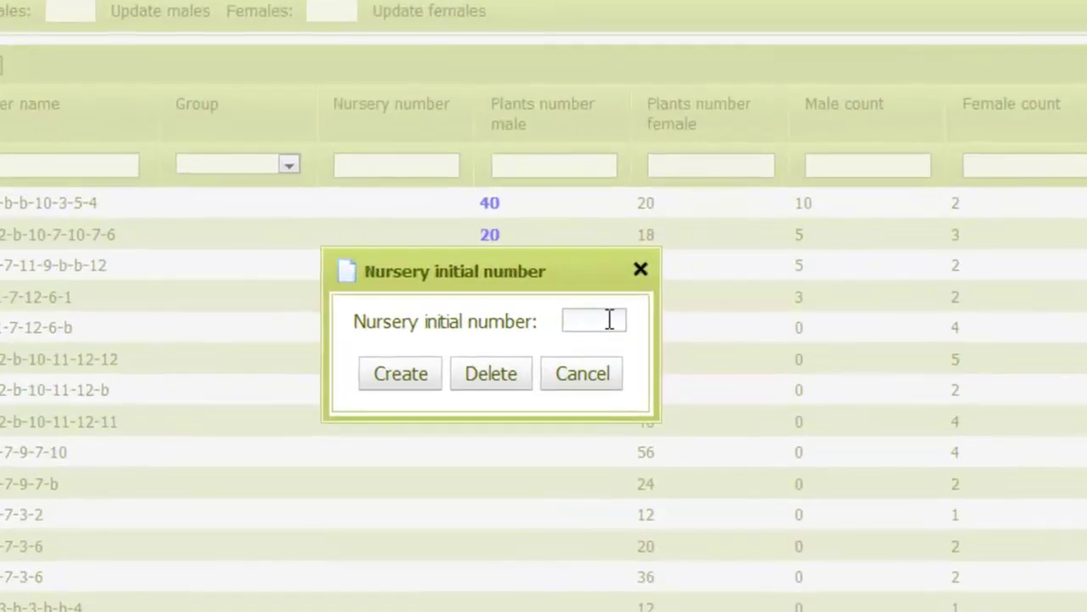
{"action": "left_click", "coordinate": [610, 317]}
{"action": "type", "text": "301"}
{"action": "left_click", "coordinate": [392, 378]}
{"action": "left_click", "coordinate": [423, 369]}
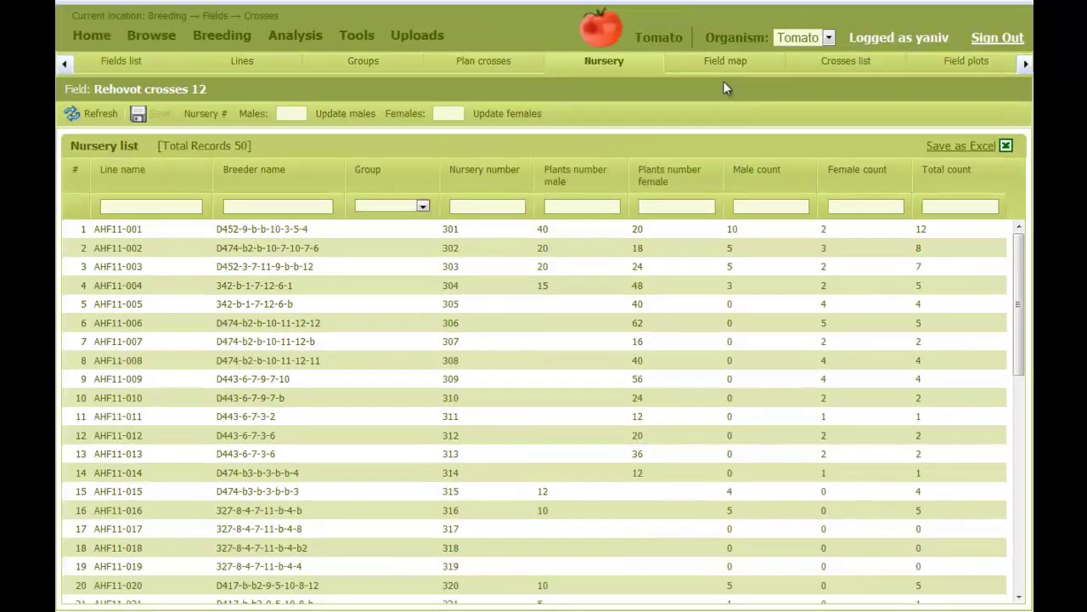
{"action": "left_click", "coordinate": [726, 61]}
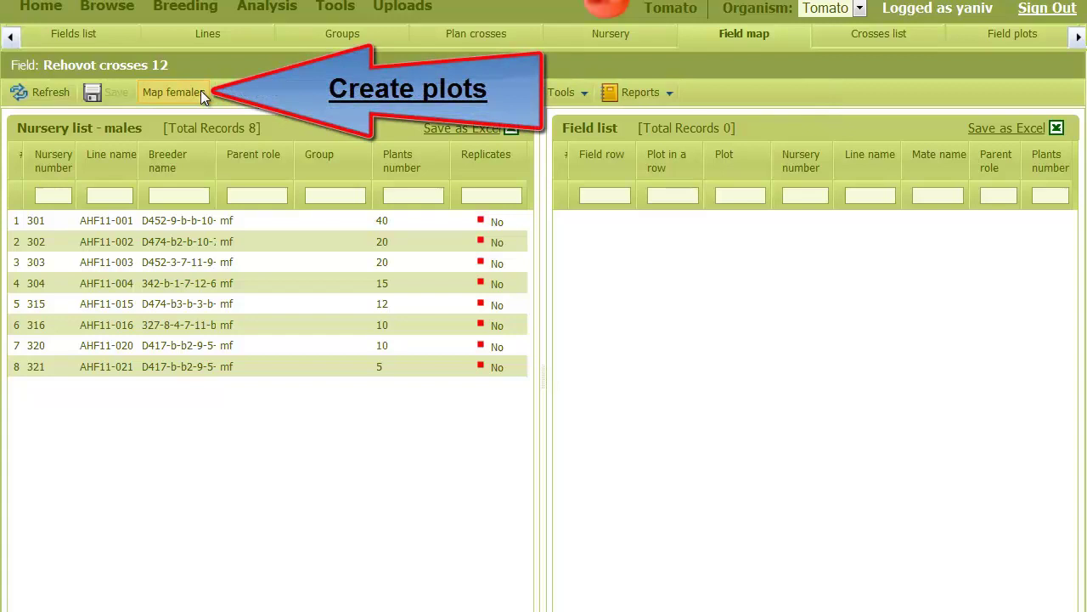
Step: Add plots as 10 rows with 6 plots per row and confirm creation
{"action": "left_click", "coordinate": [246, 92]}
{"action": "left_click", "coordinate": [639, 285]}
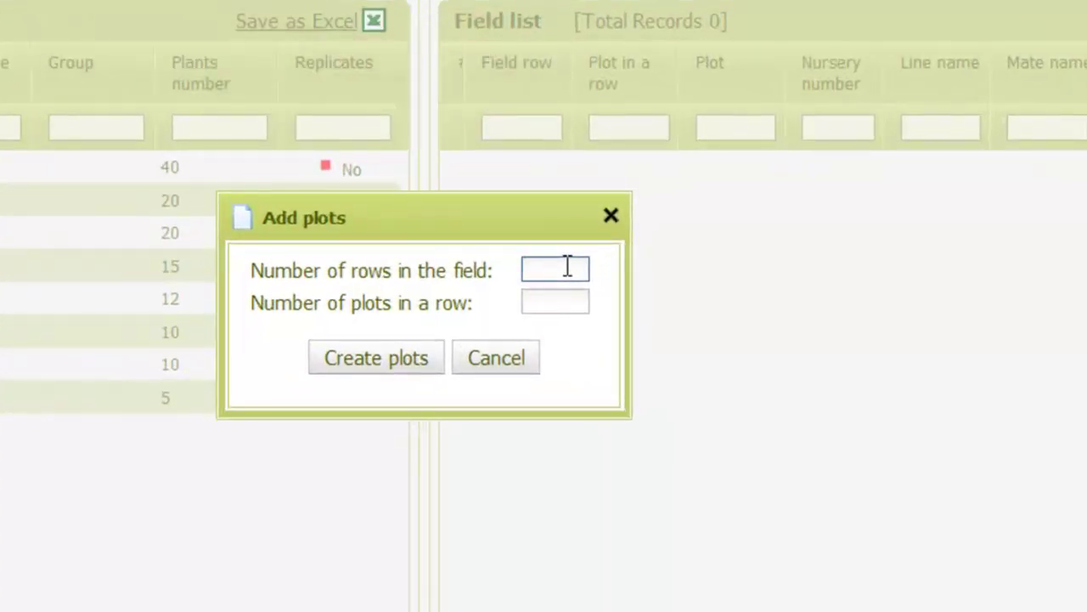
{"action": "type", "text": "10"}
{"action": "key", "text": "Tab"}
{"action": "type", "text": "6"}
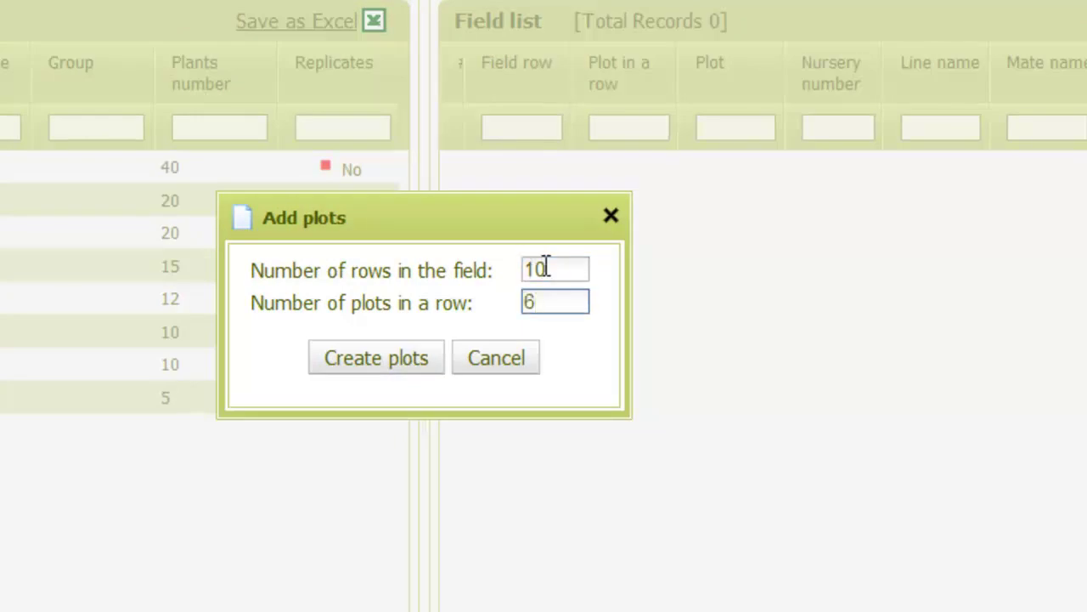
{"action": "left_click", "coordinate": [396, 367]}
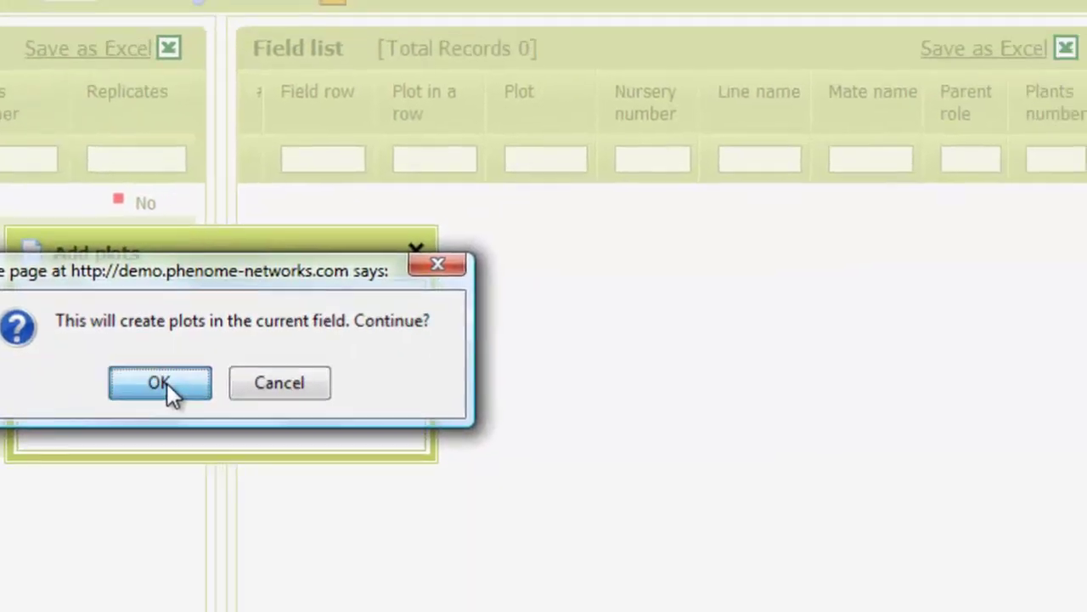
{"action": "left_click", "coordinate": [367, 349]}
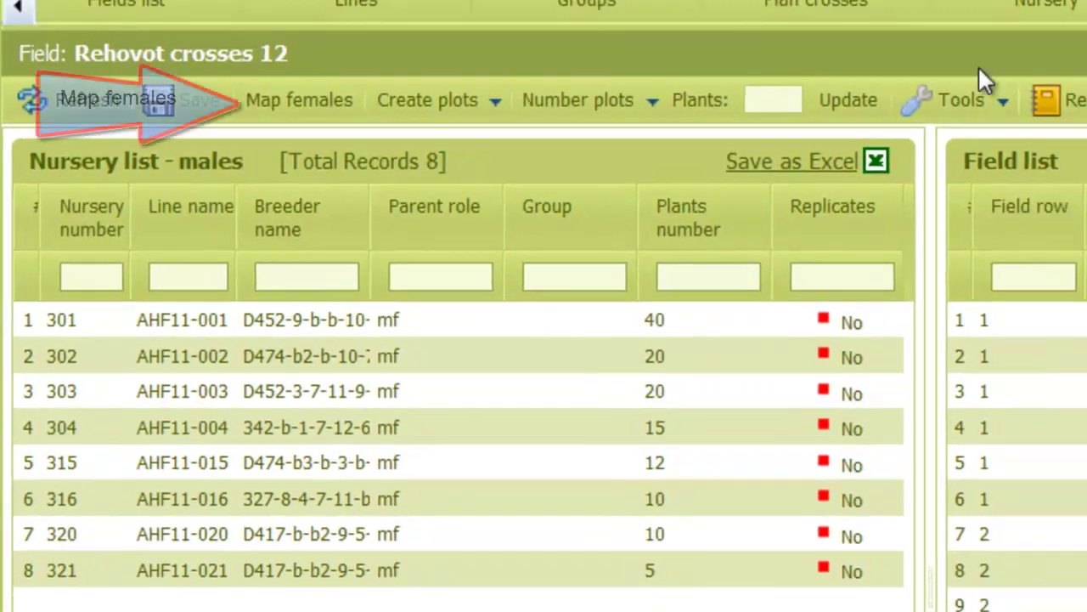
Step: Switch the nursery list to Map females, showing 38 crosses grouped by male parent
{"action": "left_click", "coordinate": [282, 100]}
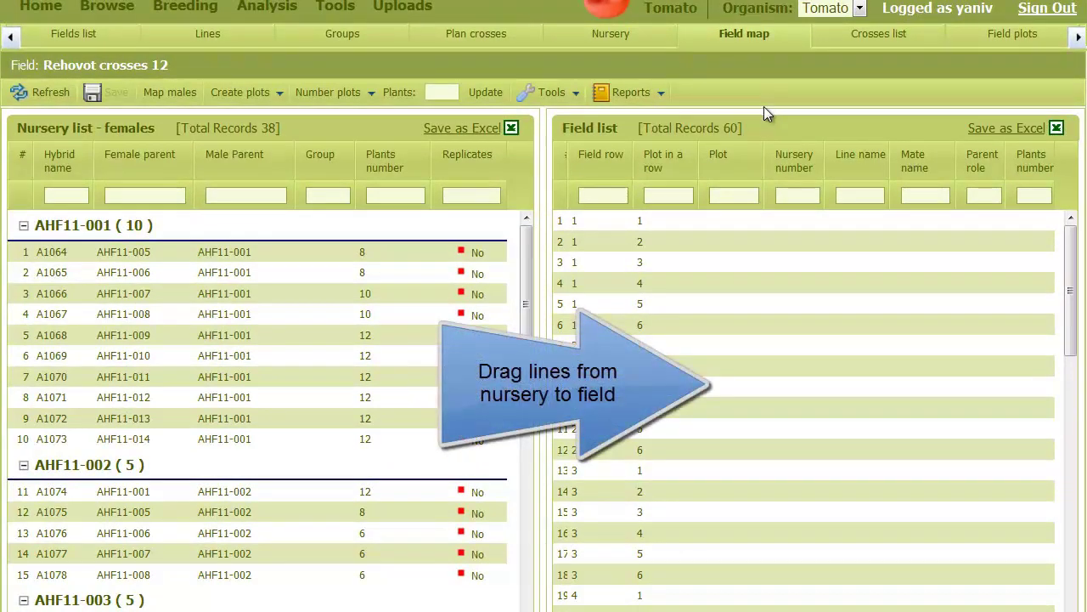
Step: Place the AHF11-001 crosses (A1064–A1073) and five AHF11-002 crosses into the first field plots
{"action": "left_click", "coordinate": [198, 253]}
{"action": "left_click", "coordinate": [243, 438], "text": "shift"}
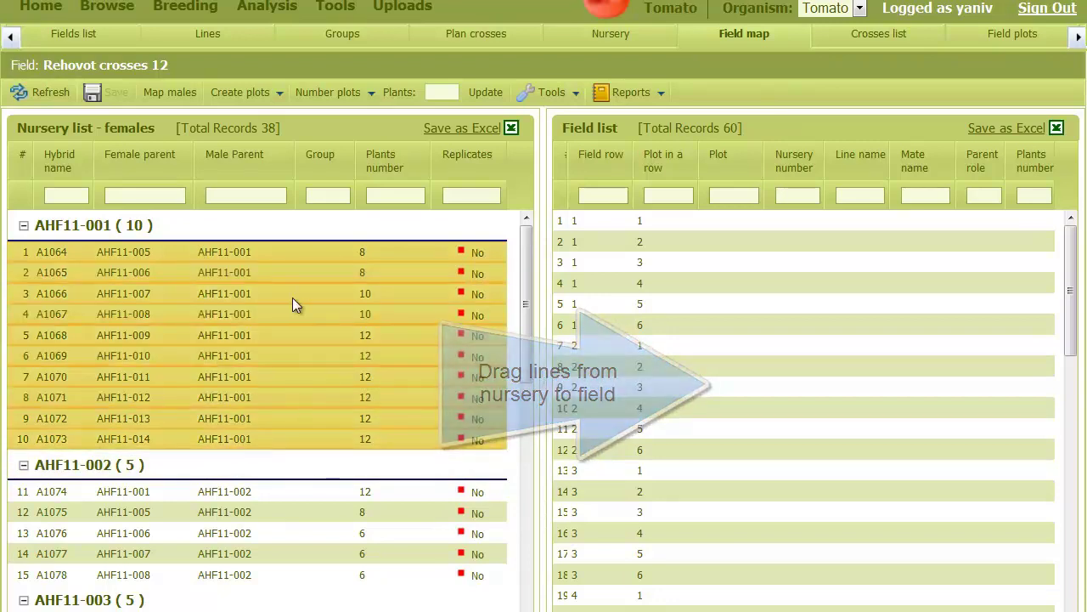
{"action": "left_click_drag", "start_coordinate": [293, 297], "coordinate": [660, 219]}
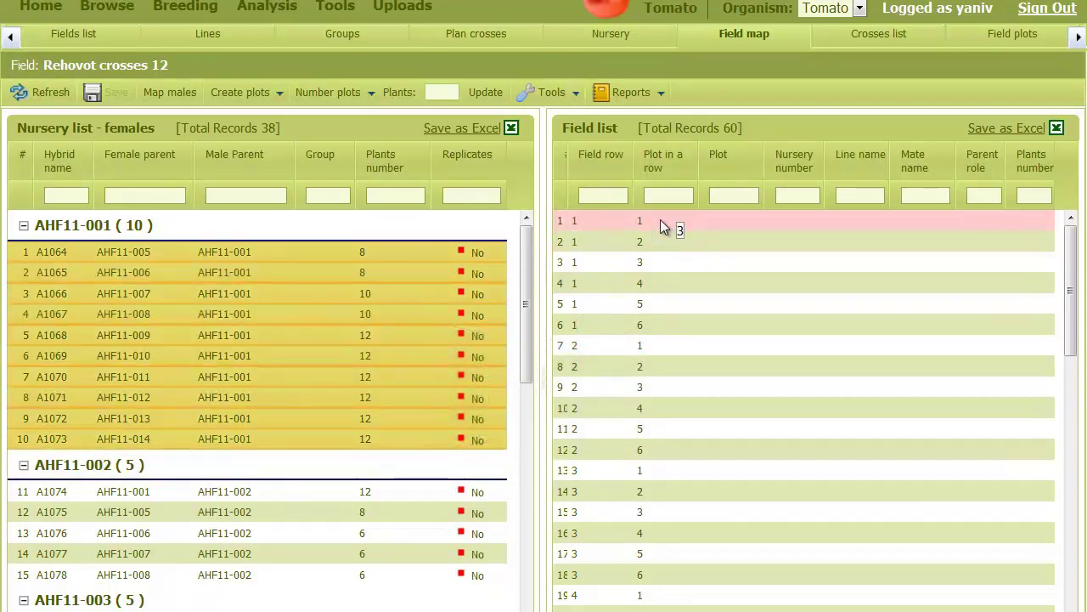
{"action": "left_click_drag", "start_coordinate": [526, 278], "coordinate": [534, 316]}
{"action": "left_click", "coordinate": [274, 391]}
{"action": "left_click", "coordinate": [302, 473], "text": "shift"}
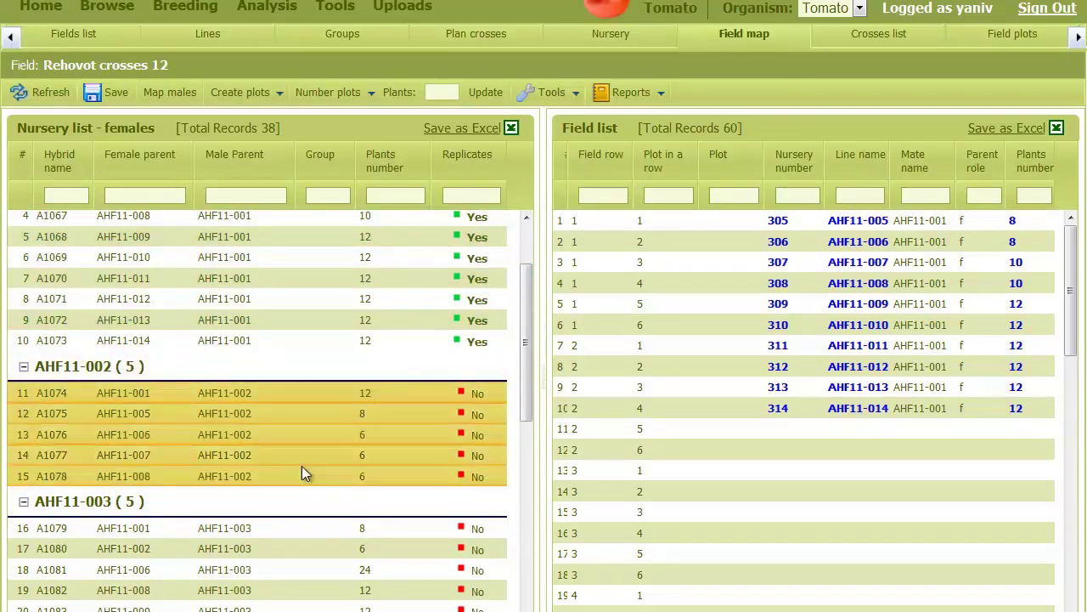
{"action": "left_click_drag", "start_coordinate": [580, 501], "coordinate": [730, 427]}
{"action": "left_click_drag", "start_coordinate": [528, 316], "coordinate": [527, 402]}
Step: Place the five AHF11-003 crosses and the AHF11-004 crosses into the next free plots
{"action": "left_click", "coordinate": [343, 333]}
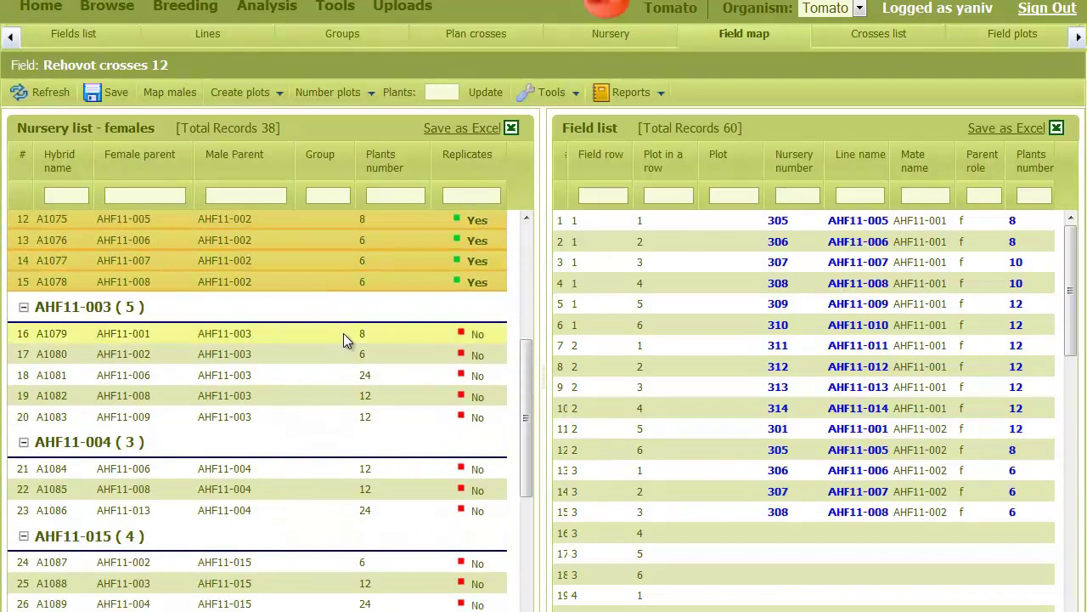
{"action": "left_click", "coordinate": [364, 414], "text": "shift"}
{"action": "left_click_drag", "start_coordinate": [357, 388], "coordinate": [719, 533]}
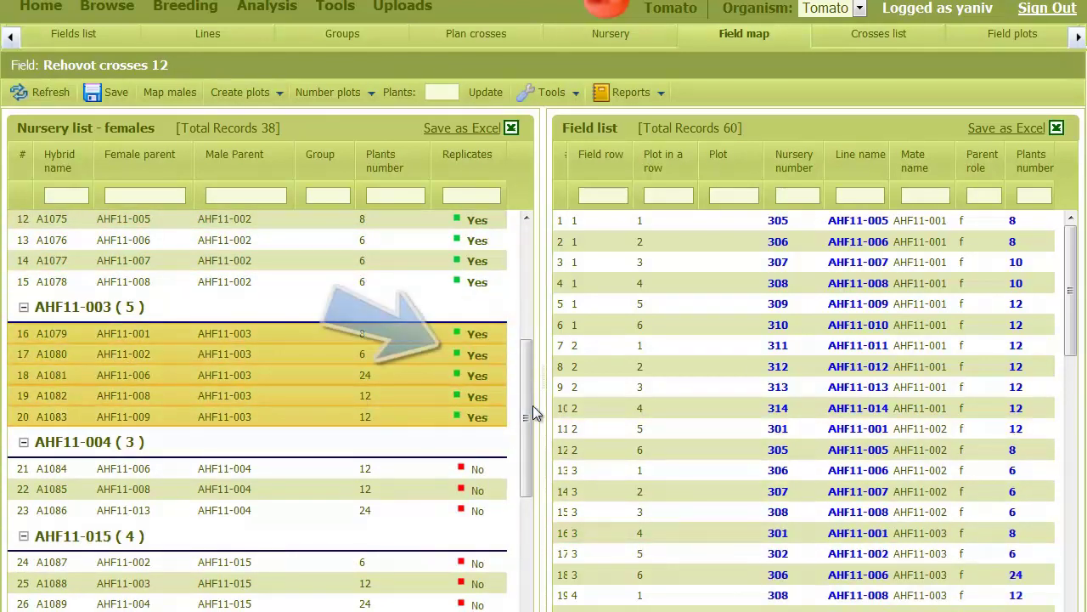
{"action": "left_click_drag", "start_coordinate": [527, 400], "coordinate": [528, 426]}
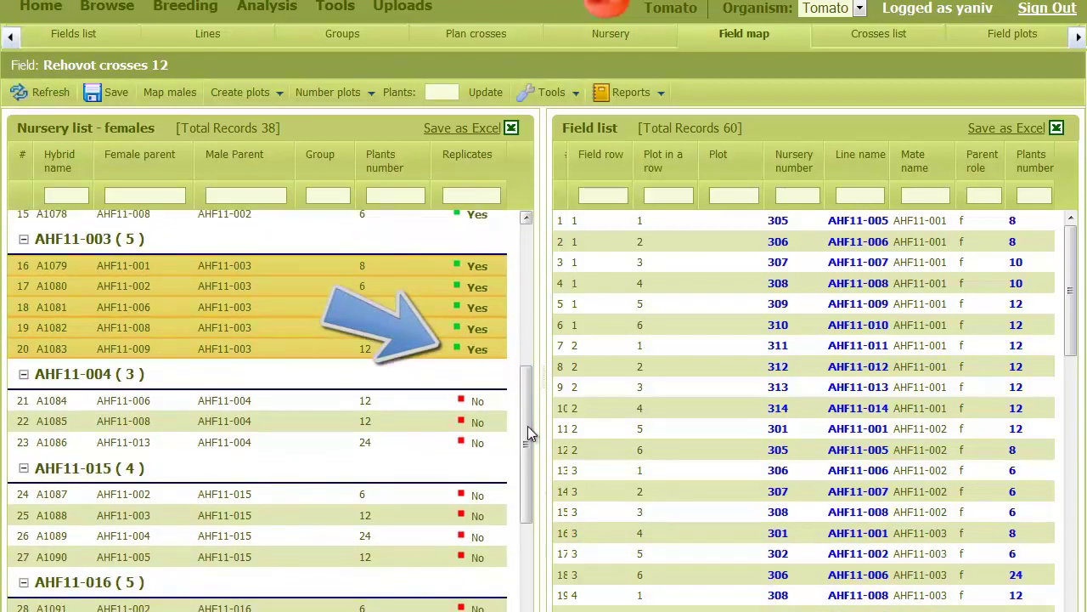
{"action": "scroll", "coordinate": [529, 428], "scroll_direction": "down", "scroll_amount": 1}
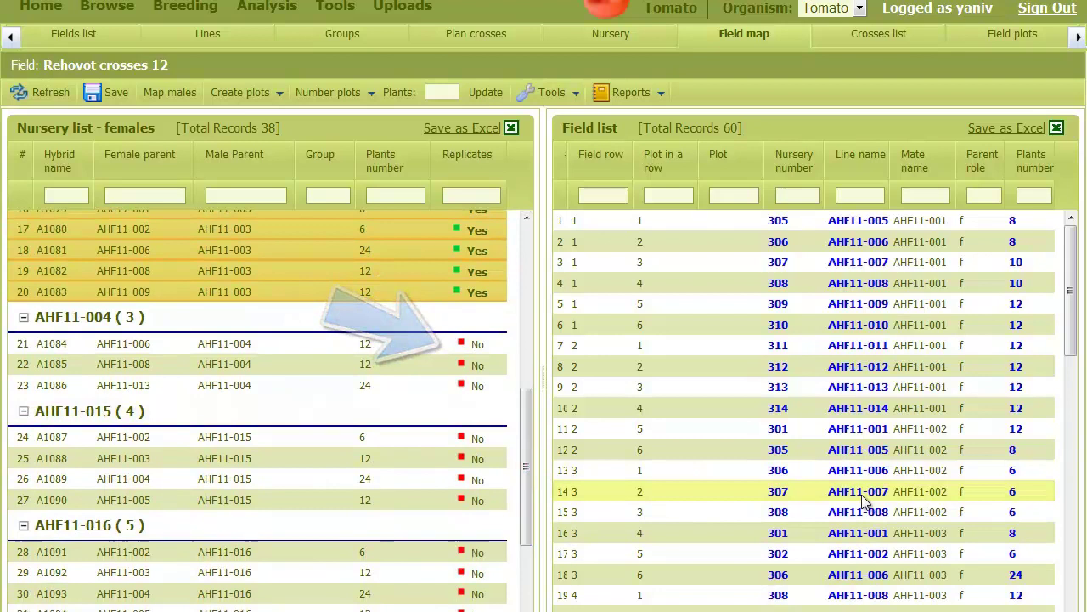
{"action": "scroll", "coordinate": [884, 510], "scroll_direction": "down", "scroll_amount": 2}
{"action": "scroll", "coordinate": [884, 510], "scroll_direction": "down", "scroll_amount": 2}
{"action": "left_click", "coordinate": [317, 356]}
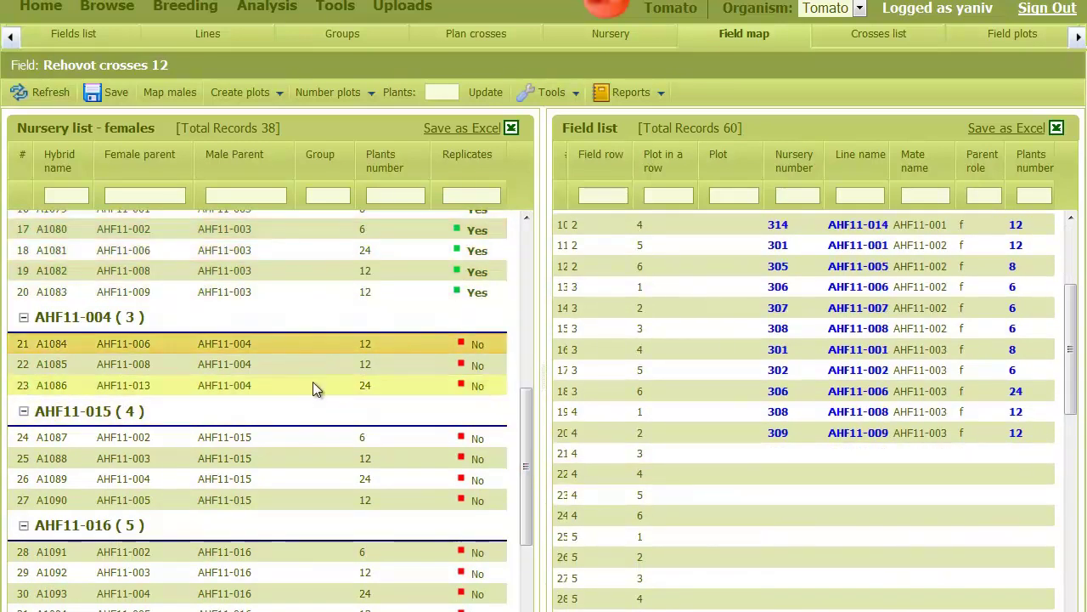
{"action": "left_click_drag", "start_coordinate": [316, 379], "coordinate": [685, 467]}
Step: Place the four AHF11-015 crosses from row 24 and five AHF11-016 crosses into rows 28–32
{"action": "left_click", "coordinate": [303, 443]}
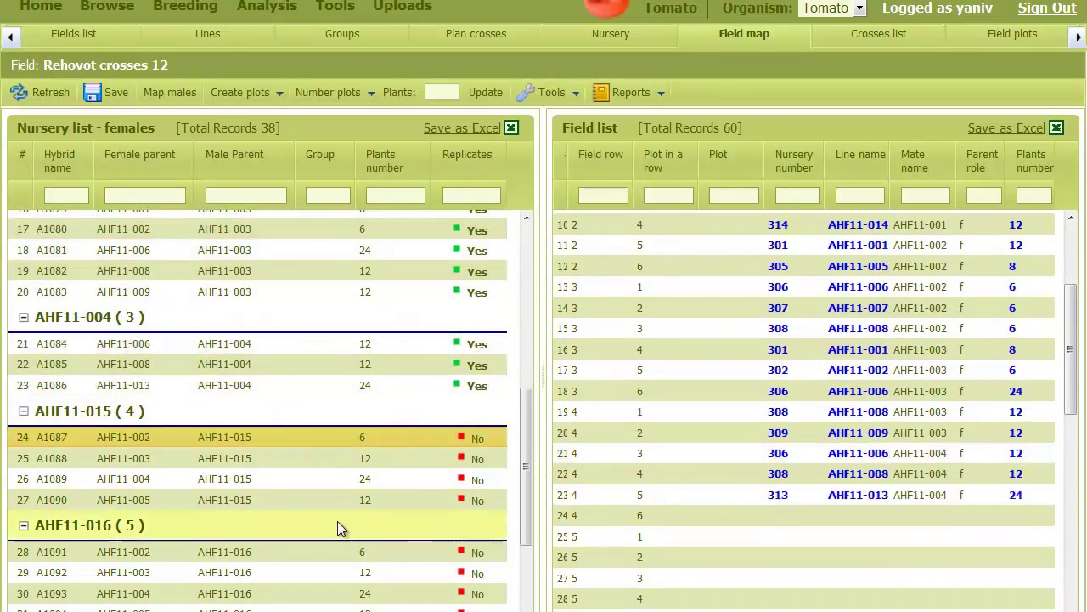
{"action": "left_click", "coordinate": [348, 504], "text": "shift"}
{"action": "left_click_drag", "start_coordinate": [349, 504], "coordinate": [740, 510]}
{"action": "left_click_drag", "start_coordinate": [527, 495], "coordinate": [536, 599]}
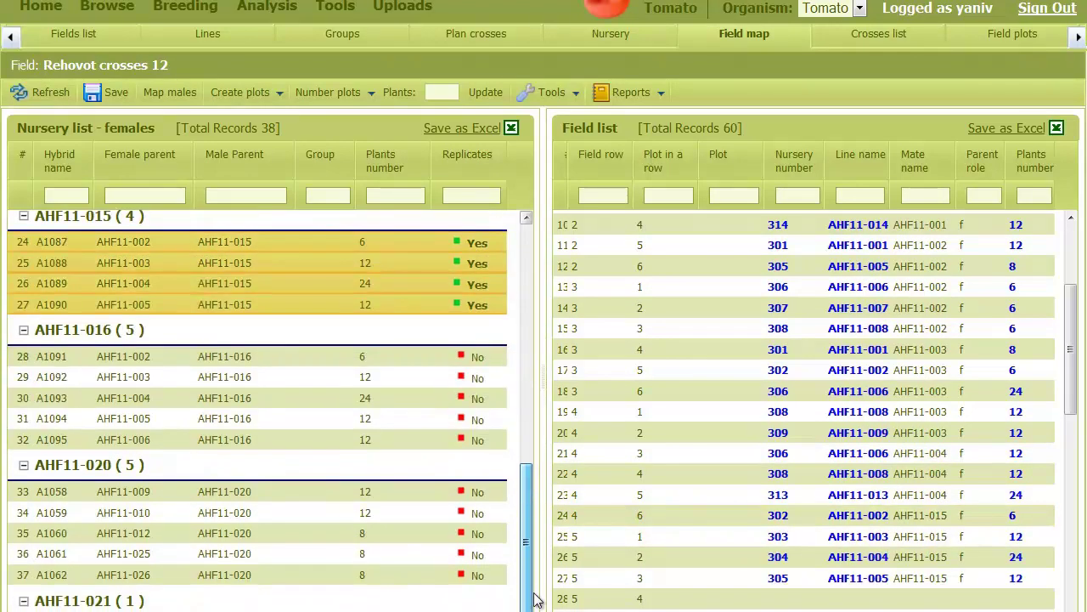
{"action": "left_click", "coordinate": [344, 363]}
{"action": "left_click", "coordinate": [368, 440], "text": "shift"}
{"action": "left_click_drag", "start_coordinate": [359, 412], "coordinate": [734, 518]}
Step: Place the five AHF11-020 crosses and the AHF11-021 cross, ending at field row 38
{"action": "scroll", "coordinate": [676, 401], "scroll_direction": "down", "scroll_amount": 5}
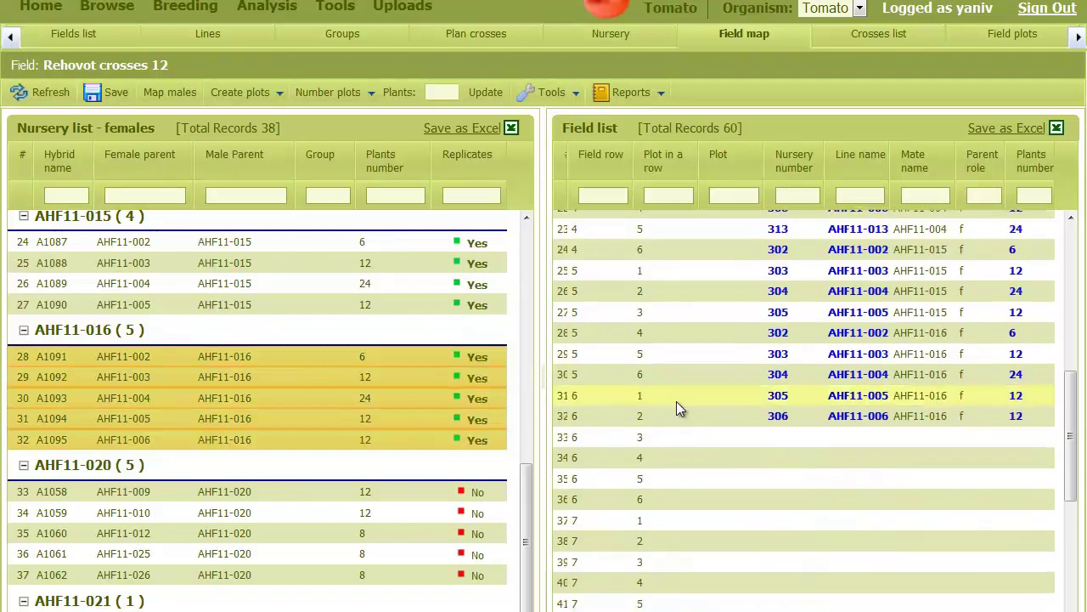
{"action": "left_click", "coordinate": [285, 497]}
{"action": "left_click", "coordinate": [323, 578], "text": "shift"}
{"action": "left_click_drag", "start_coordinate": [323, 578], "coordinate": [740, 440]}
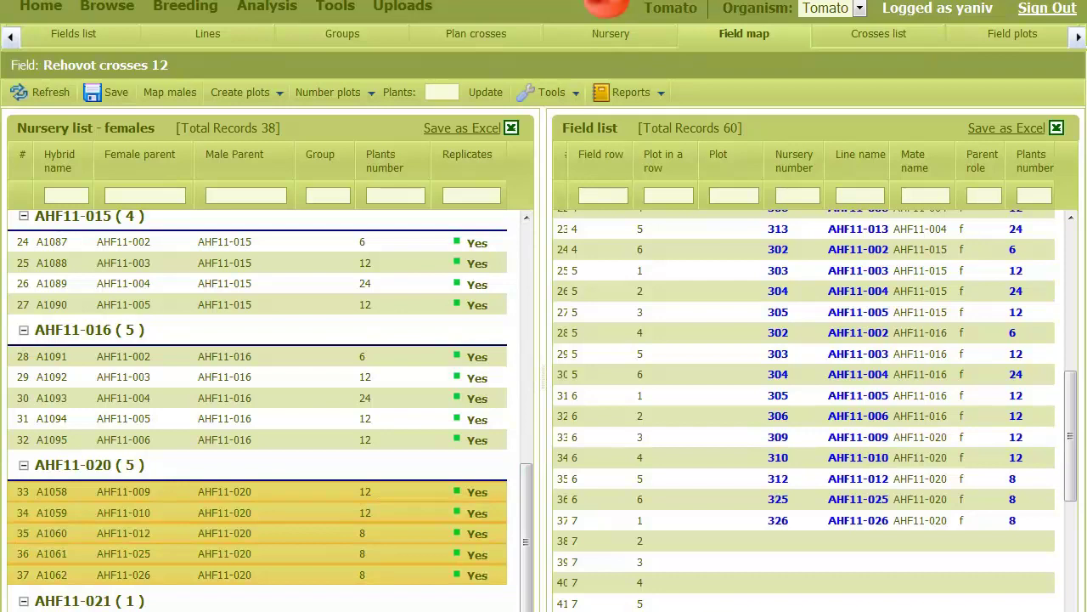
{"action": "scroll", "coordinate": [731, 543], "scroll_direction": "down", "scroll_amount": 1}
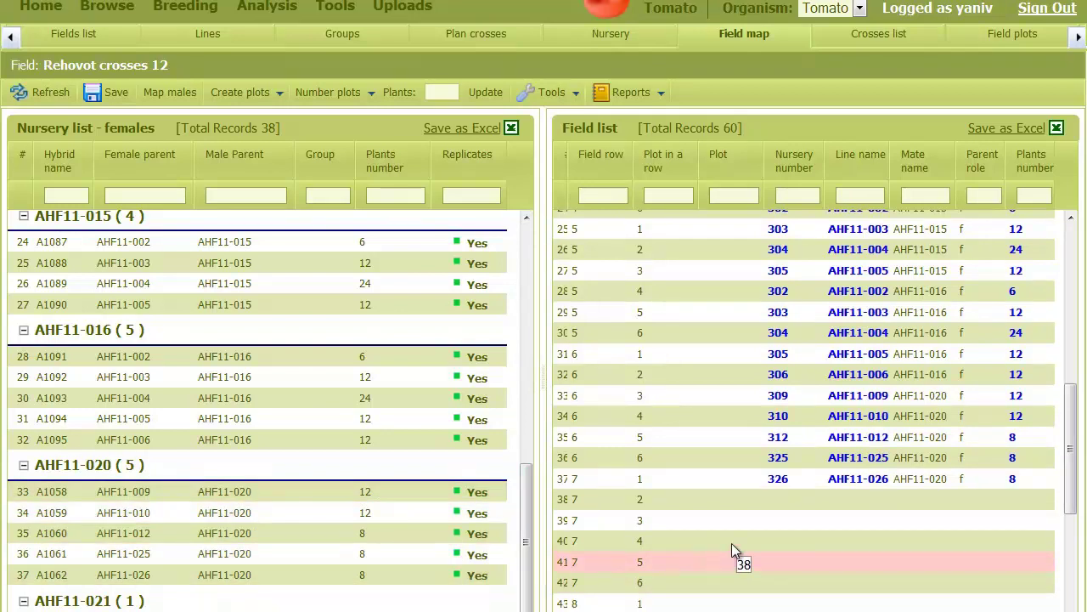
{"action": "left_click_drag", "start_coordinate": [767, 495], "coordinate": [767, 495]}
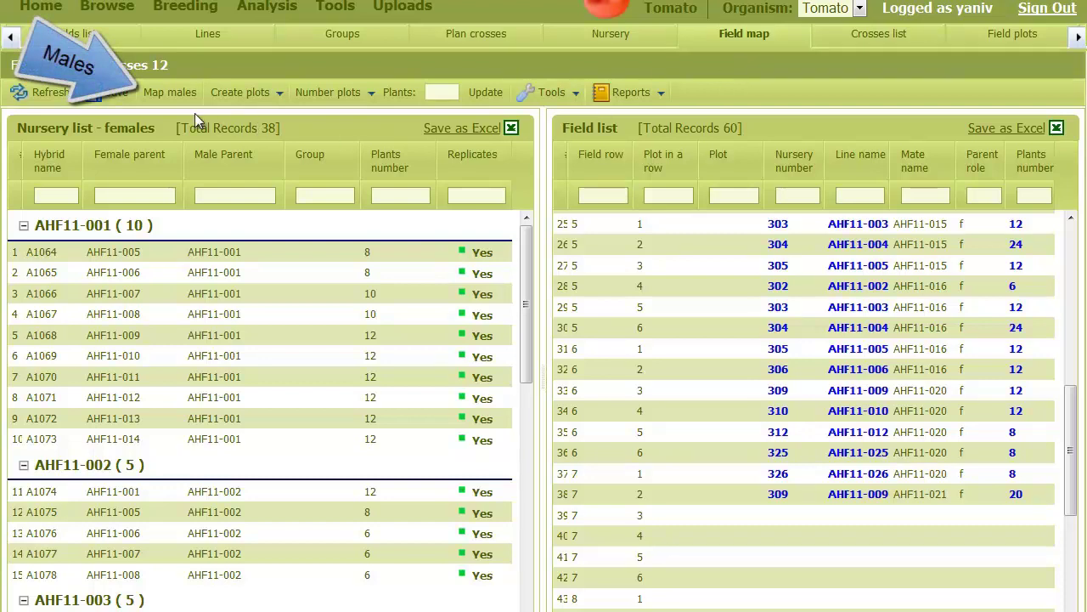
Step: Select all eight male parents from 301 and place them into field rows starting at 39
{"action": "left_click", "coordinate": [170, 93]}
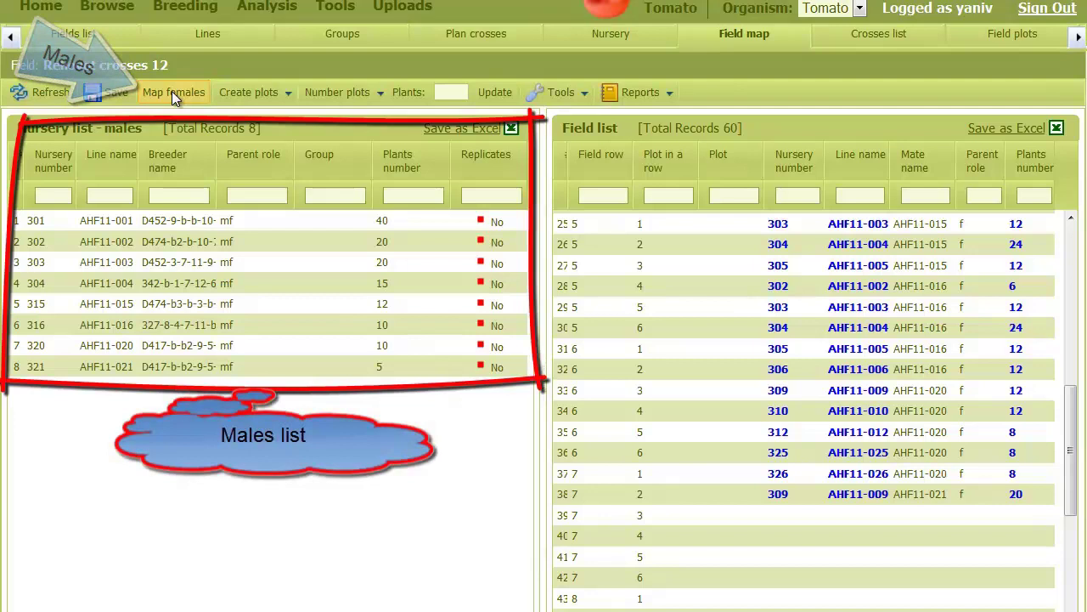
{"action": "left_click", "coordinate": [271, 221]}
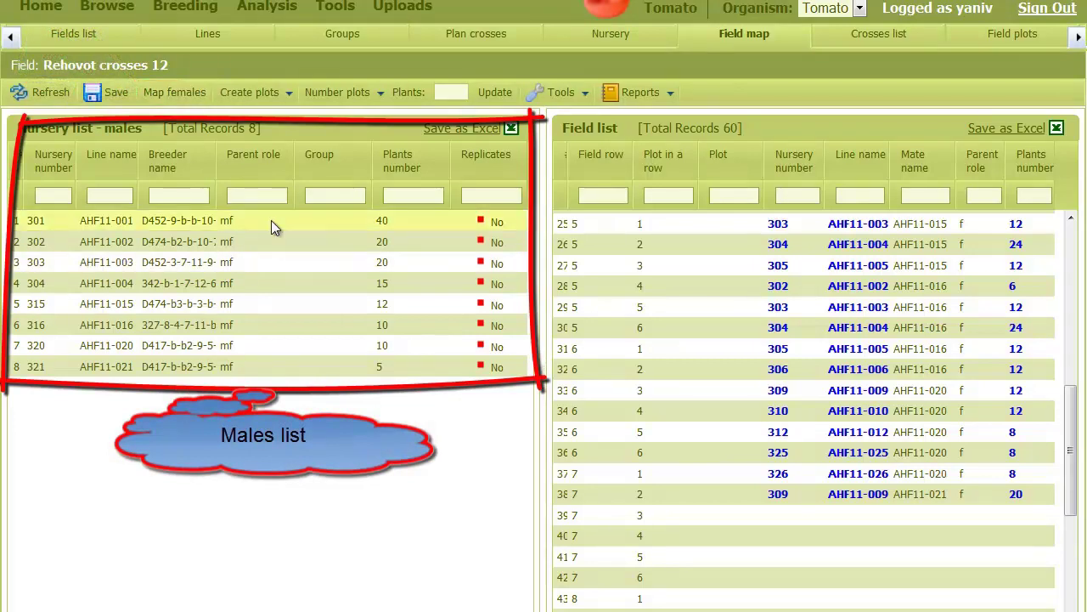
{"action": "left_click", "coordinate": [262, 366], "text": "shift"}
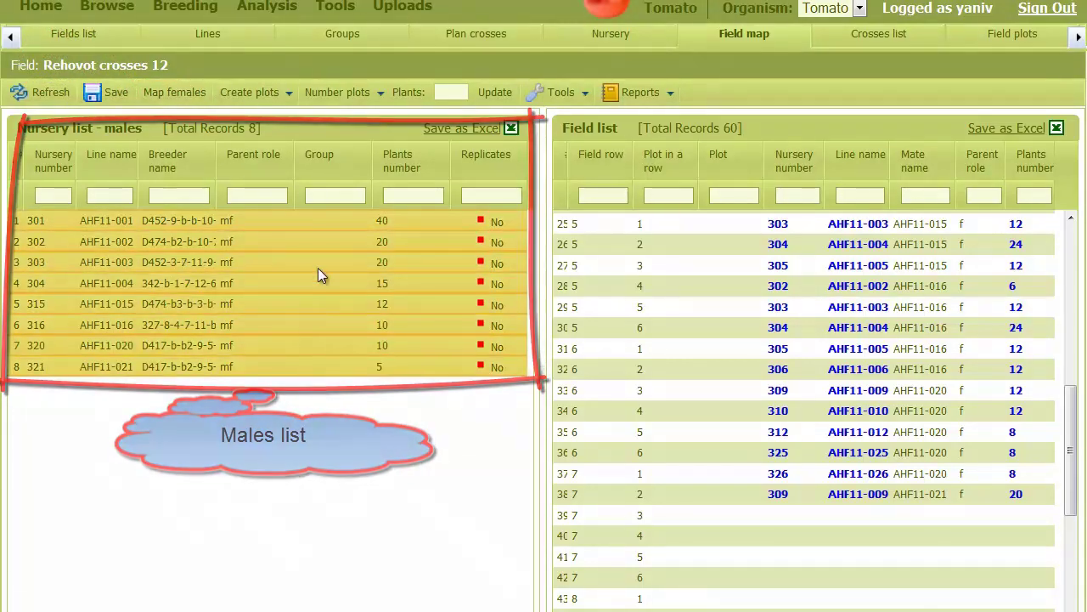
{"action": "left_click_drag", "start_coordinate": [689, 365], "coordinate": [731, 513]}
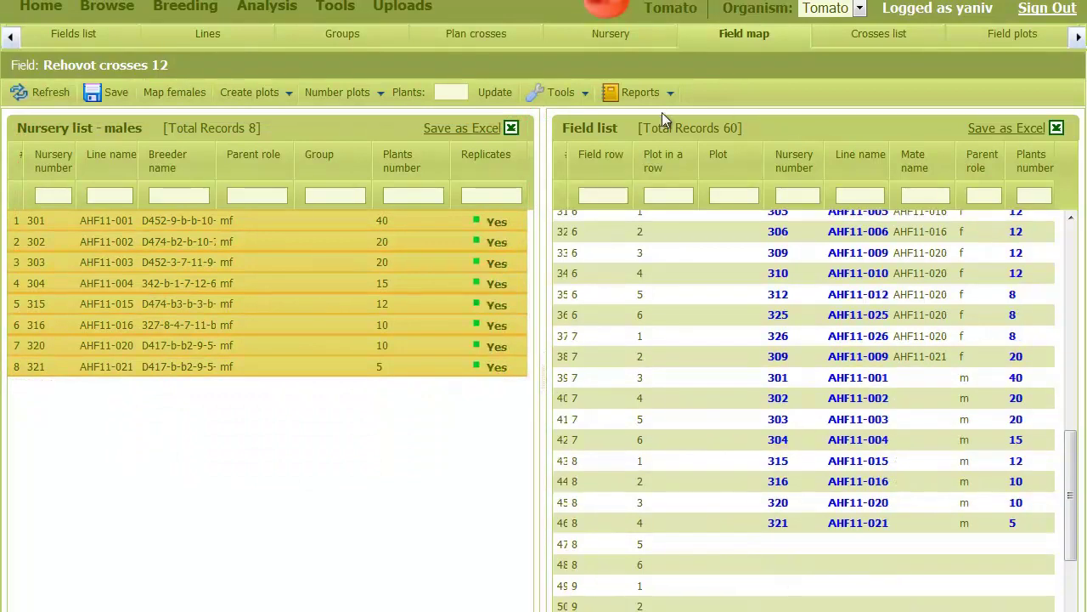
Step: Save the plot assignments and select the empty plots from row 47 to the end
{"action": "left_click", "coordinate": [105, 92]}
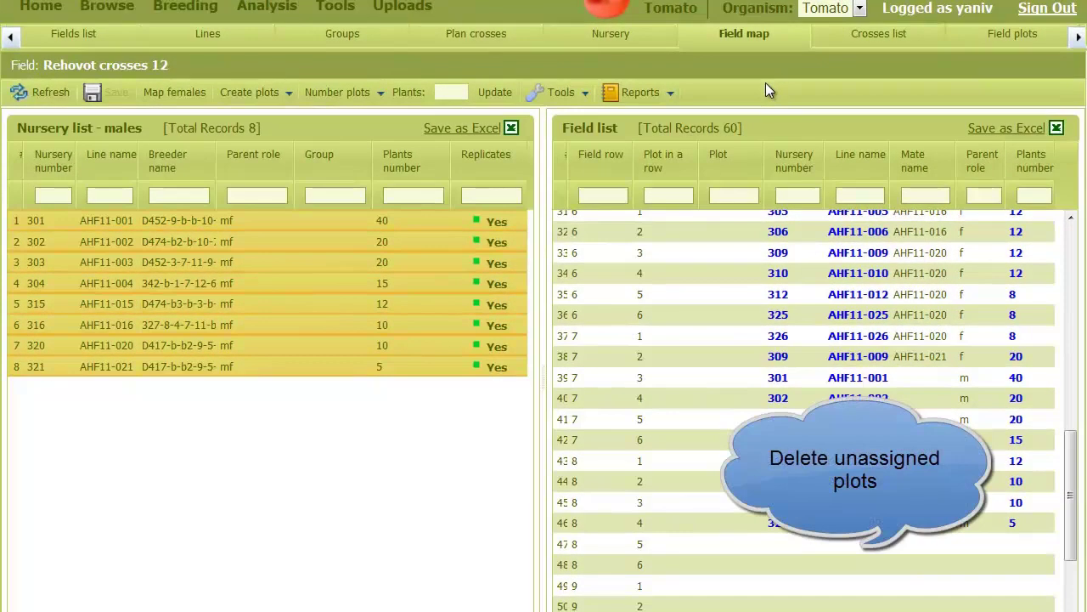
{"action": "left_click", "coordinate": [709, 543]}
{"action": "scroll", "coordinate": [688, 542], "scroll_direction": "down", "scroll_amount": 3}
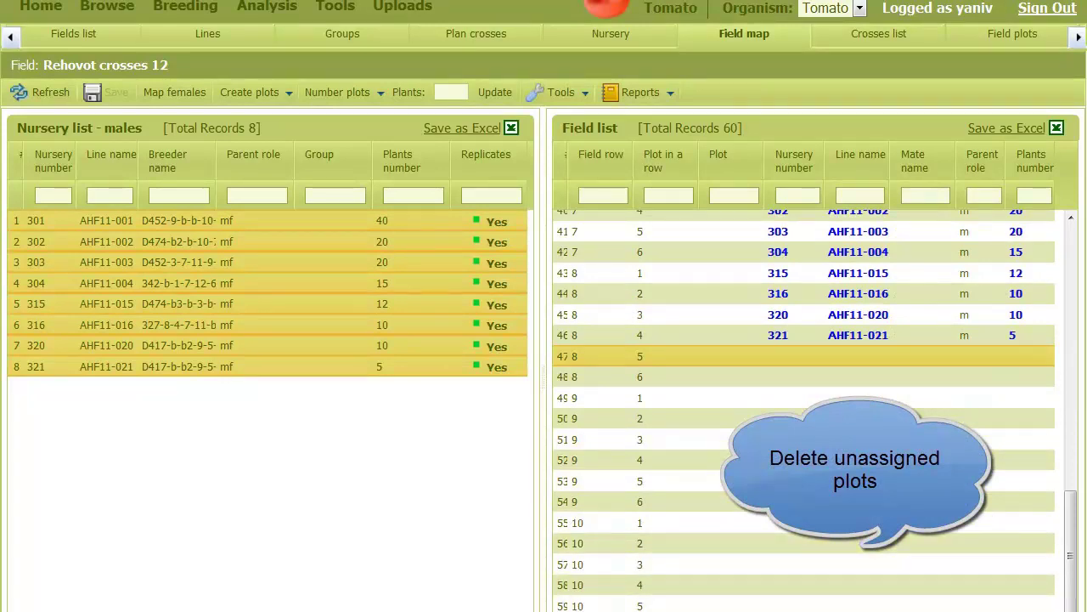
{"action": "left_click", "coordinate": [637, 606], "text": "shift"}
Step: Delete the 14 selected unassigned plots and acknowledge the confirmation messages
{"action": "left_click", "coordinate": [289, 94]}
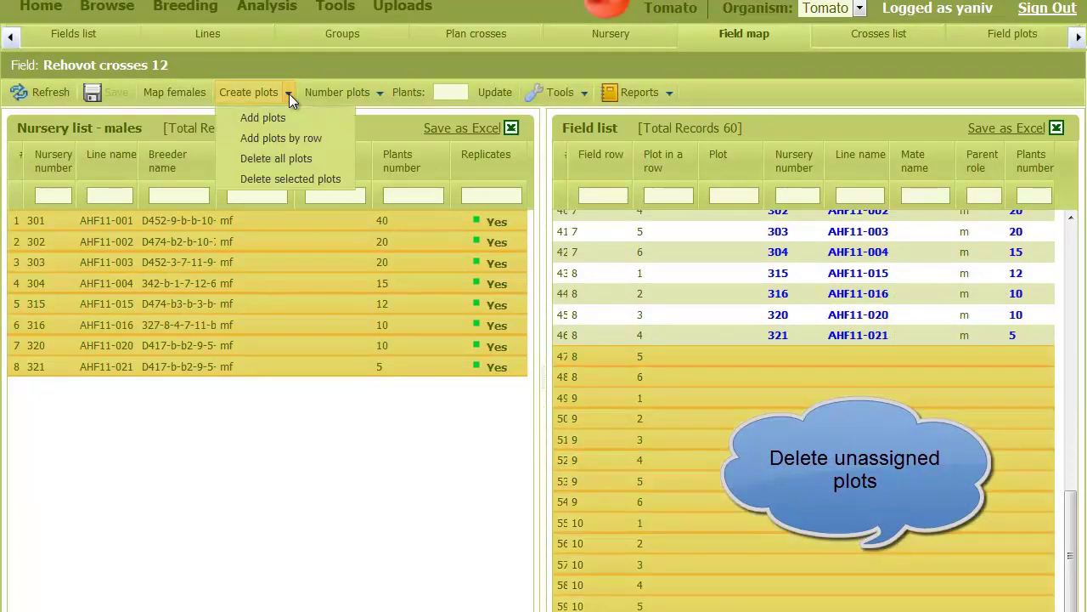
{"action": "left_click", "coordinate": [274, 179]}
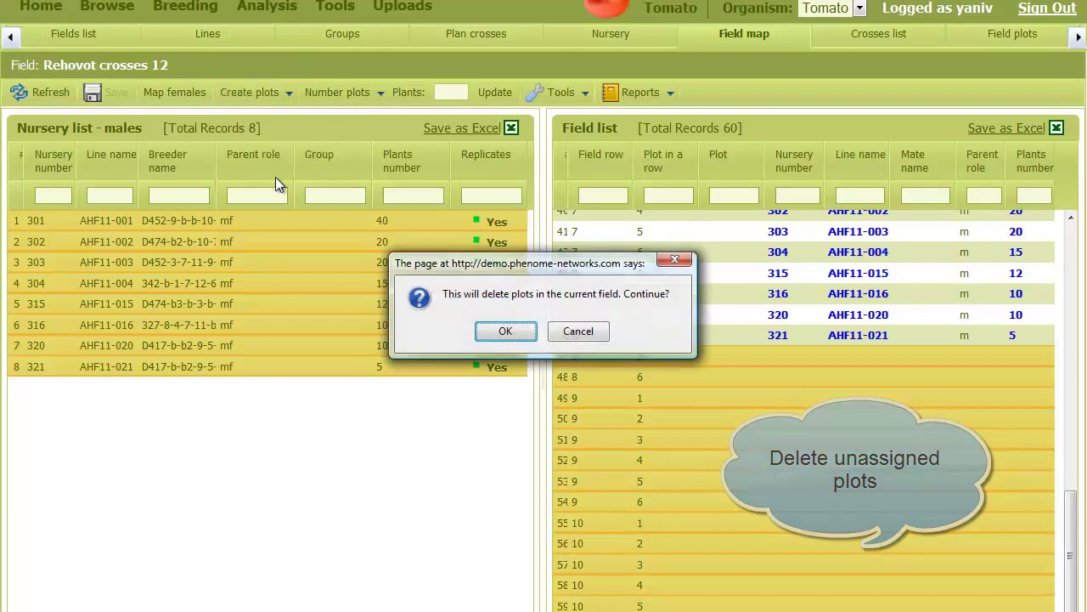
{"action": "left_click", "coordinate": [496, 328]}
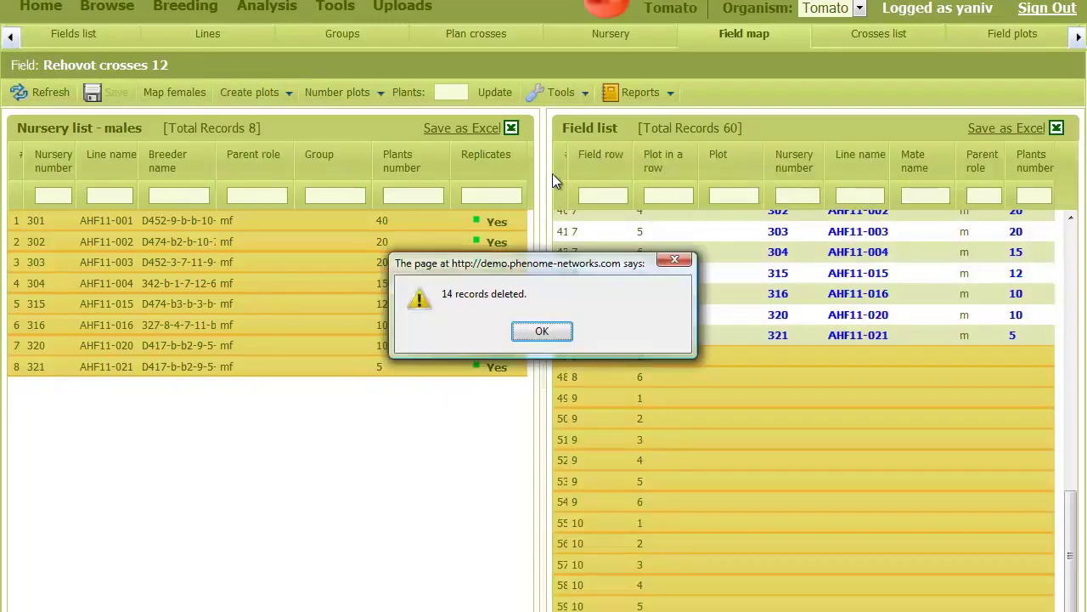
{"action": "left_click", "coordinate": [559, 331]}
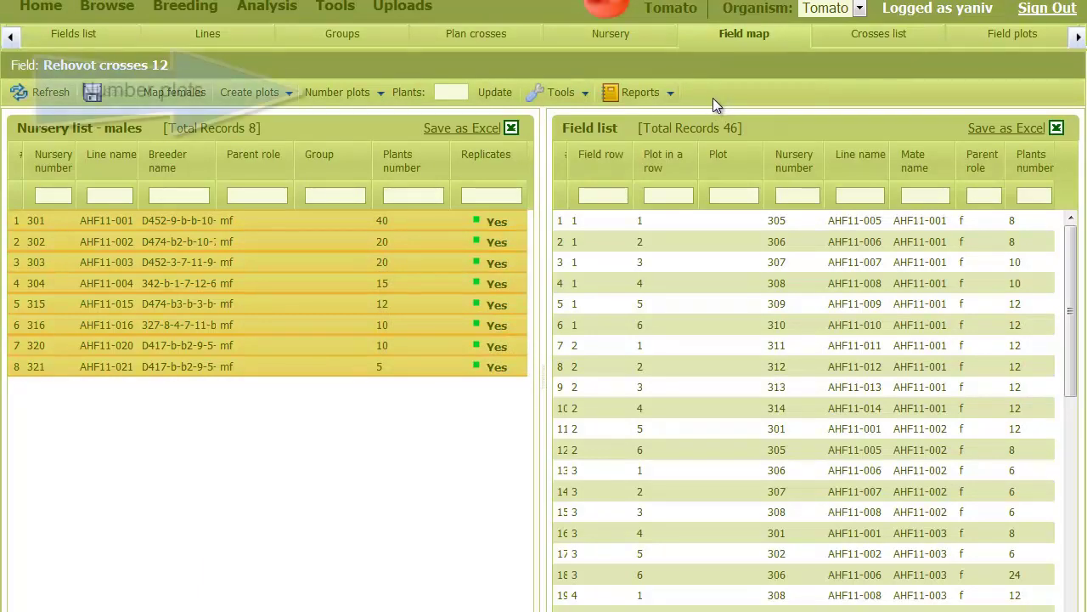
Step: Number the plots using nursery numbers, then filter the field list to nursery number 305
{"action": "left_click", "coordinate": [328, 92]}
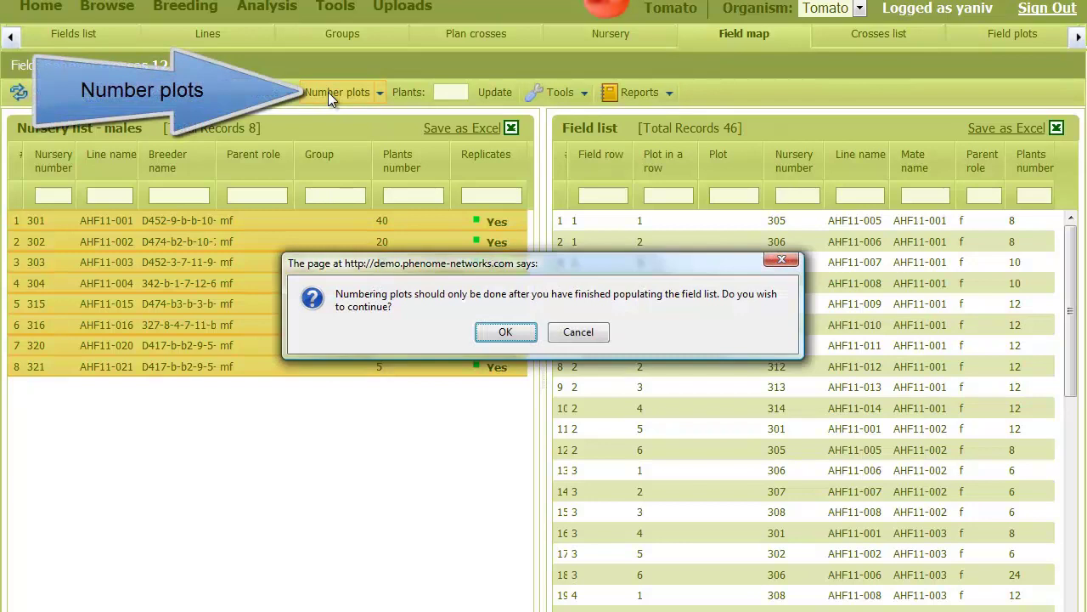
{"action": "left_click", "coordinate": [510, 338]}
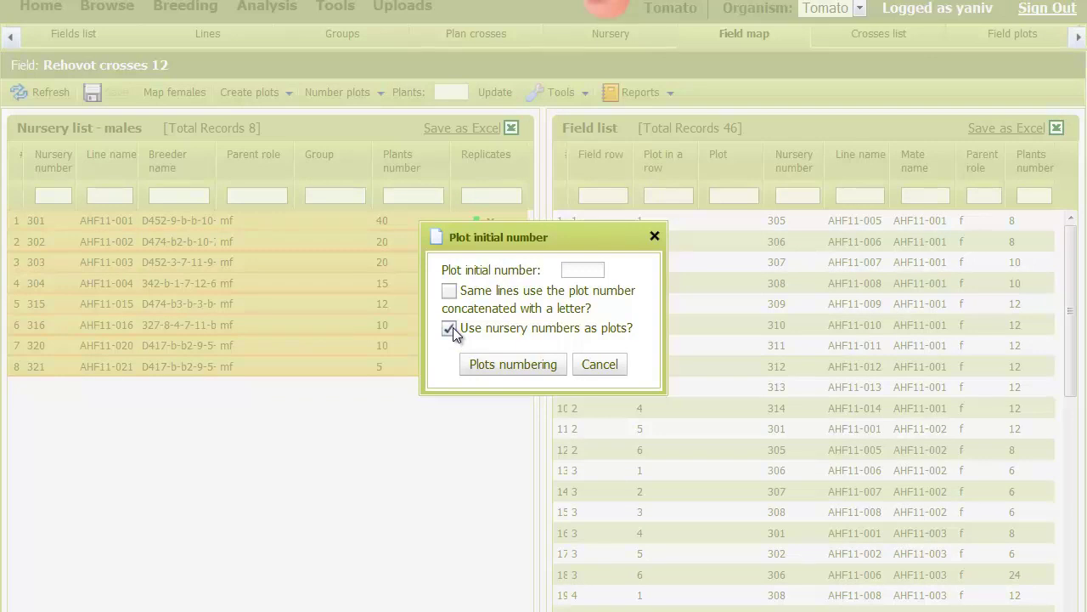
{"action": "left_click", "coordinate": [514, 364]}
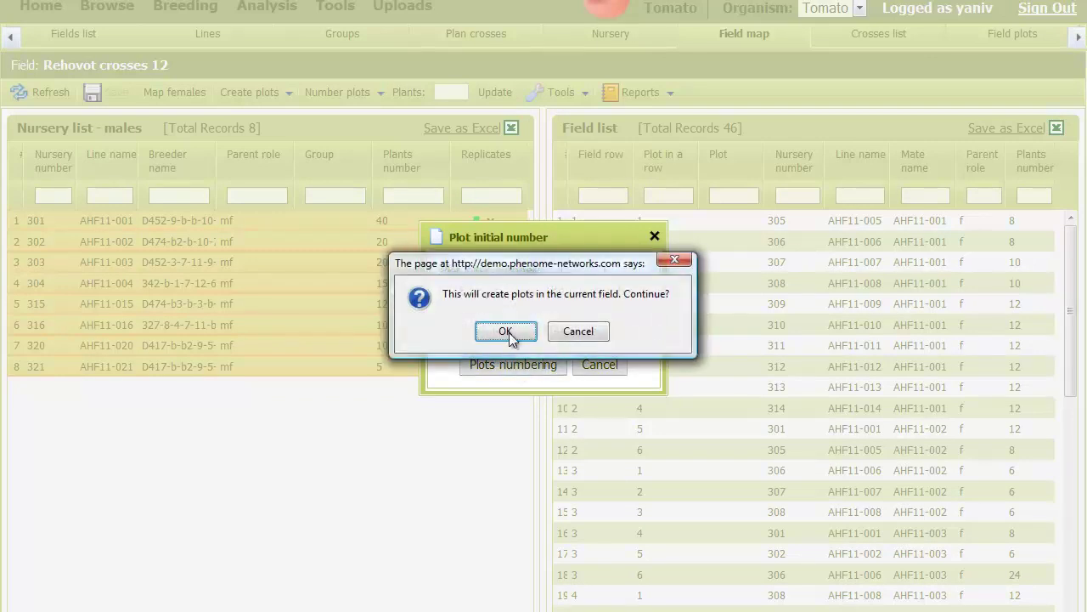
{"action": "left_click", "coordinate": [509, 331]}
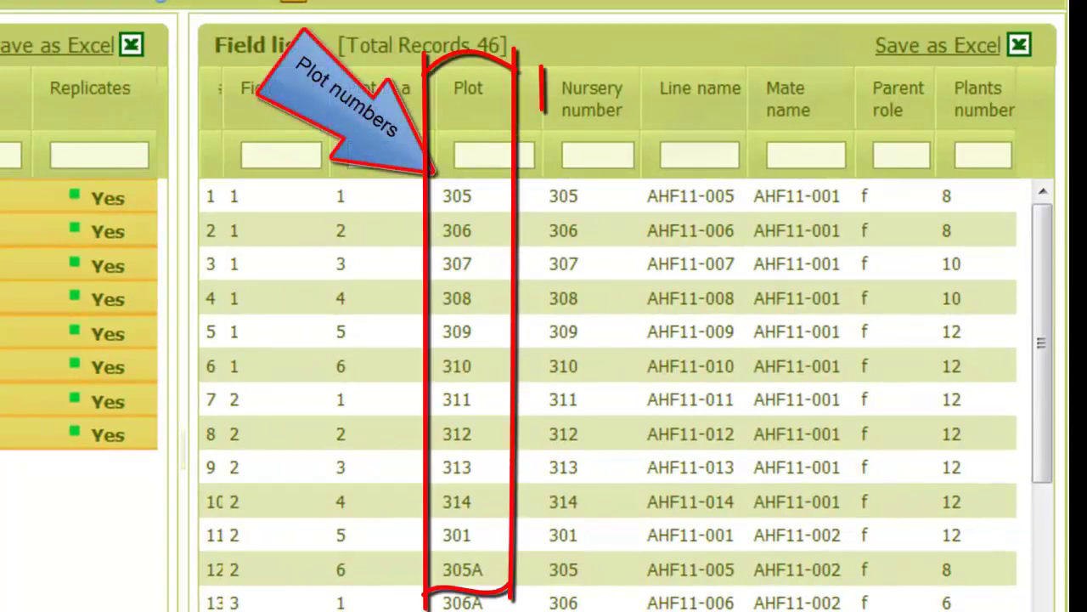
{"action": "left_click", "coordinate": [601, 156]}
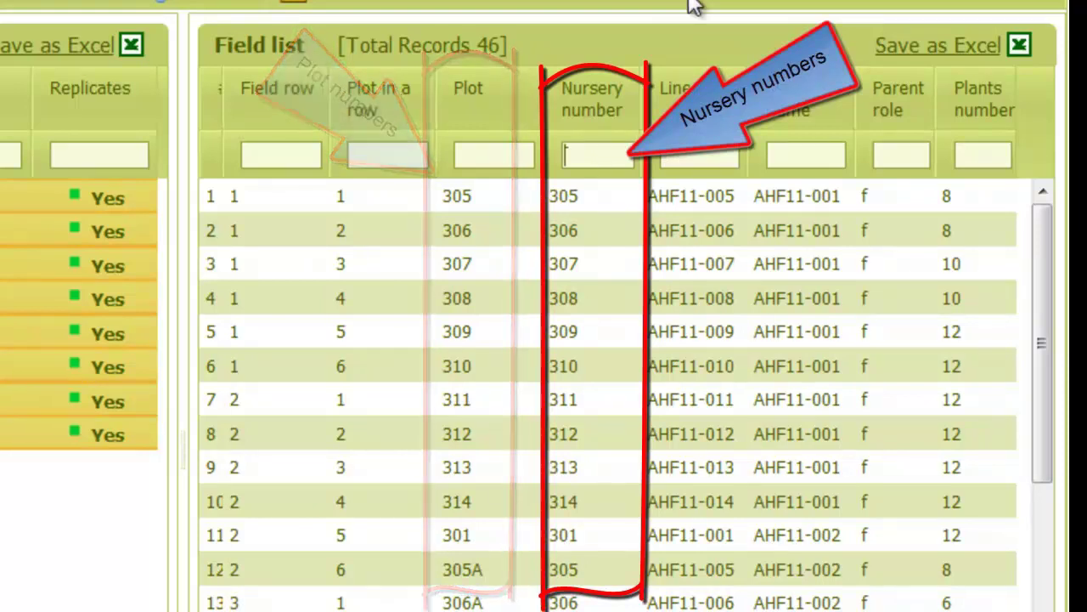
{"action": "type", "text": "305"}
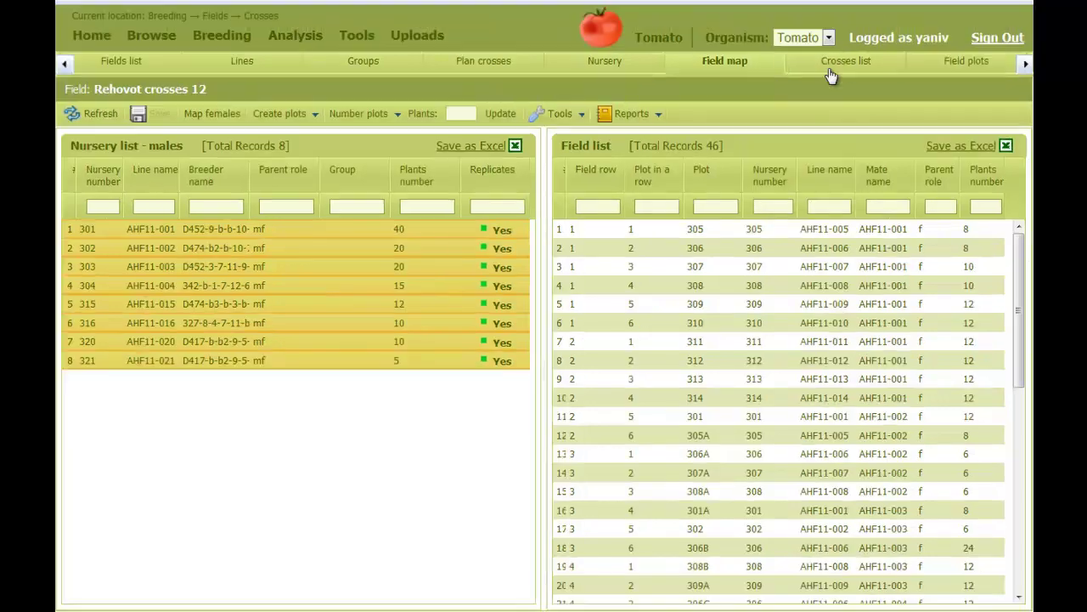
Step: Show the Crosses list with 38 F1 crosses and their fruit/seed extraction status
{"action": "left_click", "coordinate": [868, 34]}
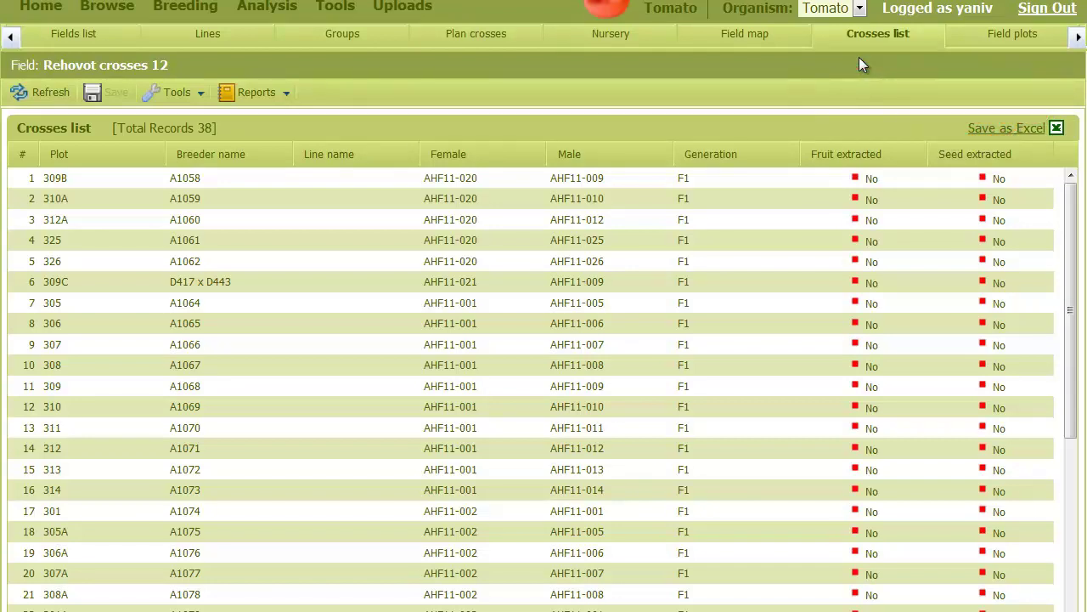
Step: Generate the A4 landscape Crosses list PDF report with breeder names shown
{"action": "left_click", "coordinate": [285, 91]}
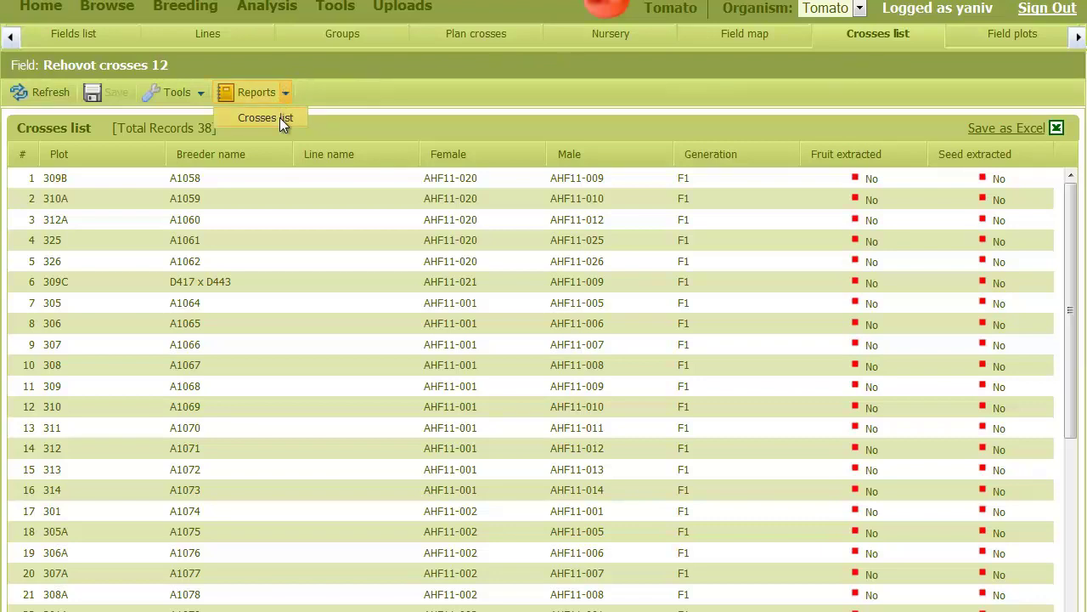
{"action": "left_click", "coordinate": [279, 117]}
{"action": "left_click", "coordinate": [515, 330]}
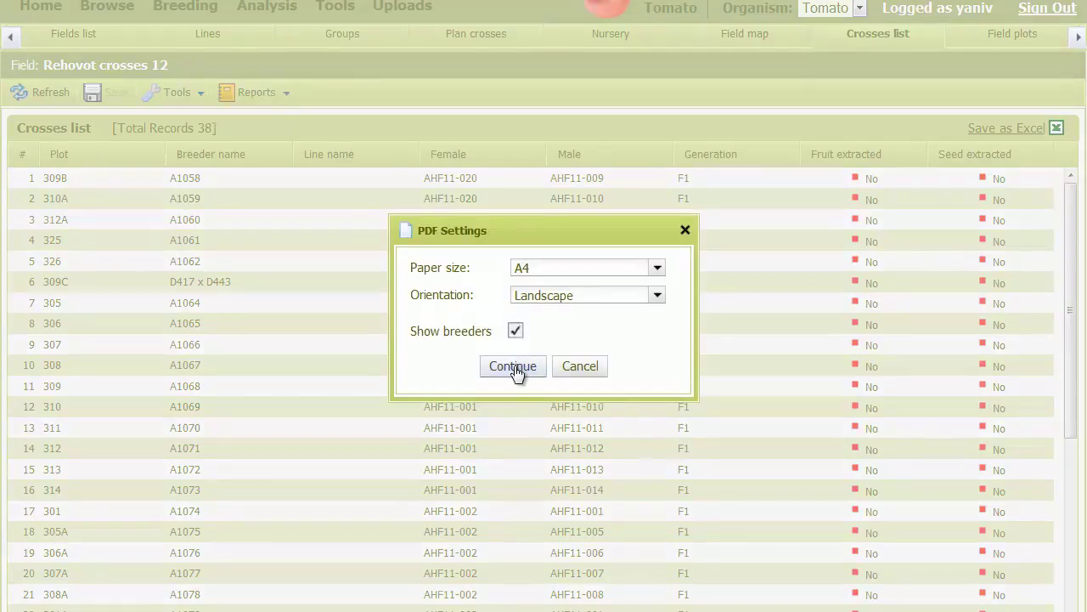
{"action": "left_click", "coordinate": [513, 365]}
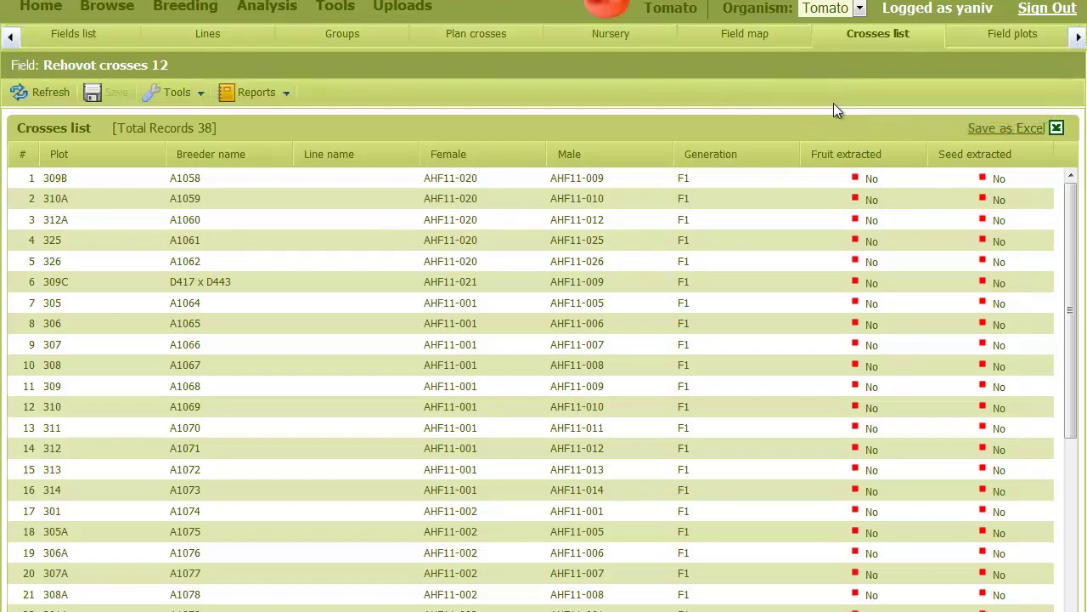
Step: Mark fruit extracted for plots 309B, 310A, 312A, 325 and 326, and seed extracted for 309B, 310A and 312A, then save
{"action": "left_click", "coordinate": [860, 180]}
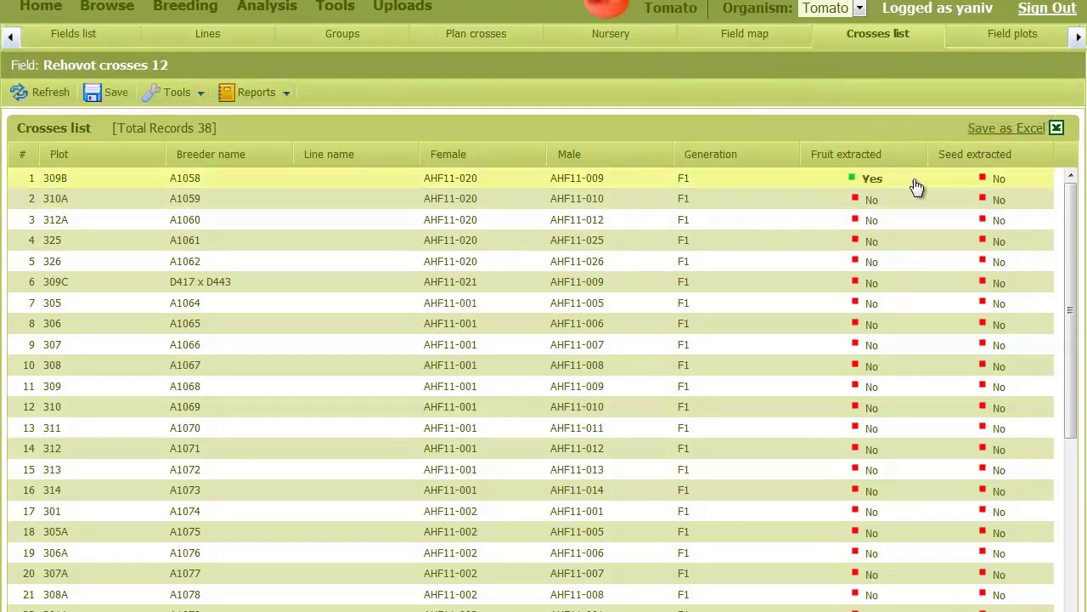
{"action": "left_click", "coordinate": [985, 181]}
{"action": "left_click", "coordinate": [867, 201]}
{"action": "left_click", "coordinate": [868, 220]}
{"action": "left_click", "coordinate": [875, 242]}
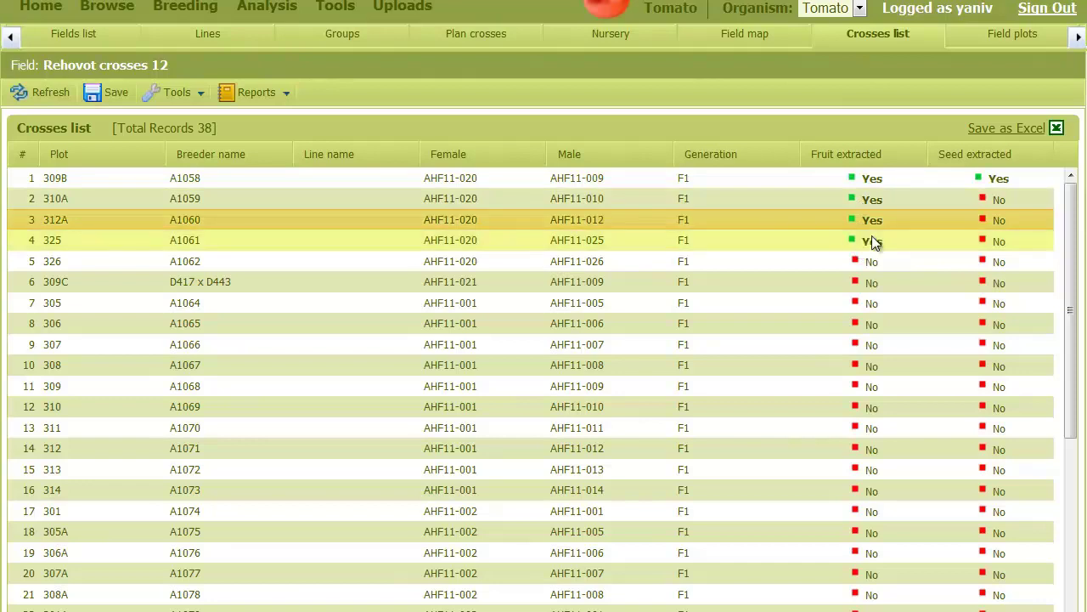
{"action": "left_click", "coordinate": [986, 200]}
{"action": "left_click", "coordinate": [987, 221]}
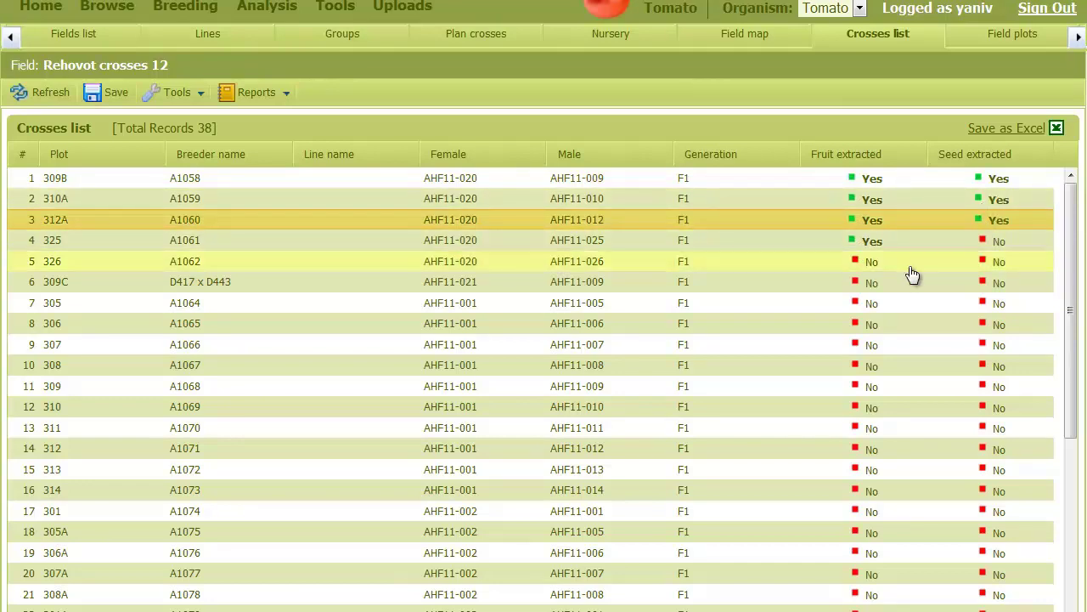
{"action": "left_click", "coordinate": [858, 263]}
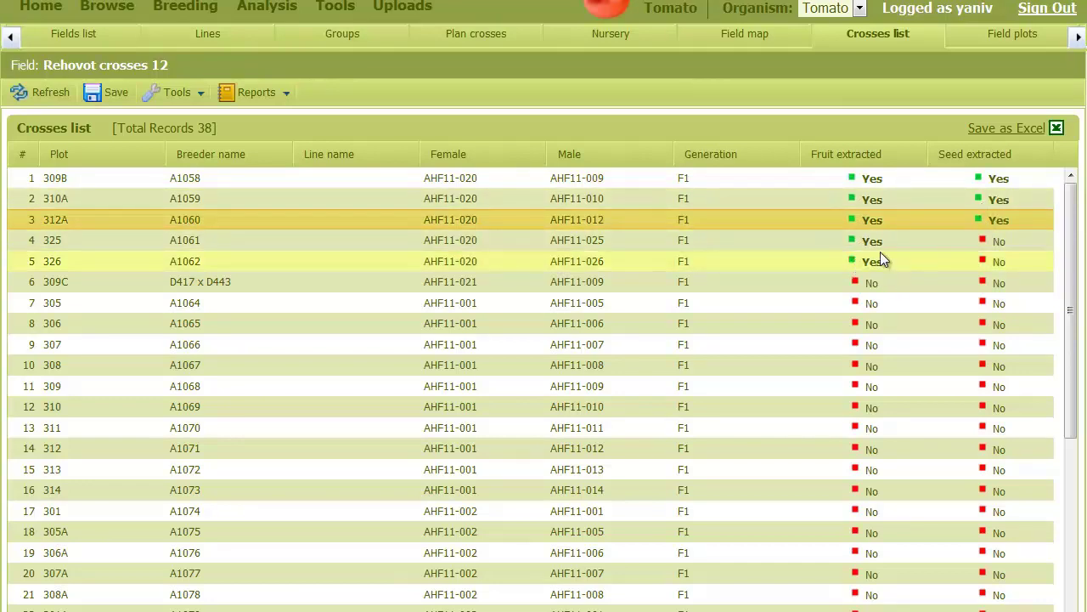
{"action": "left_click", "coordinate": [107, 92]}
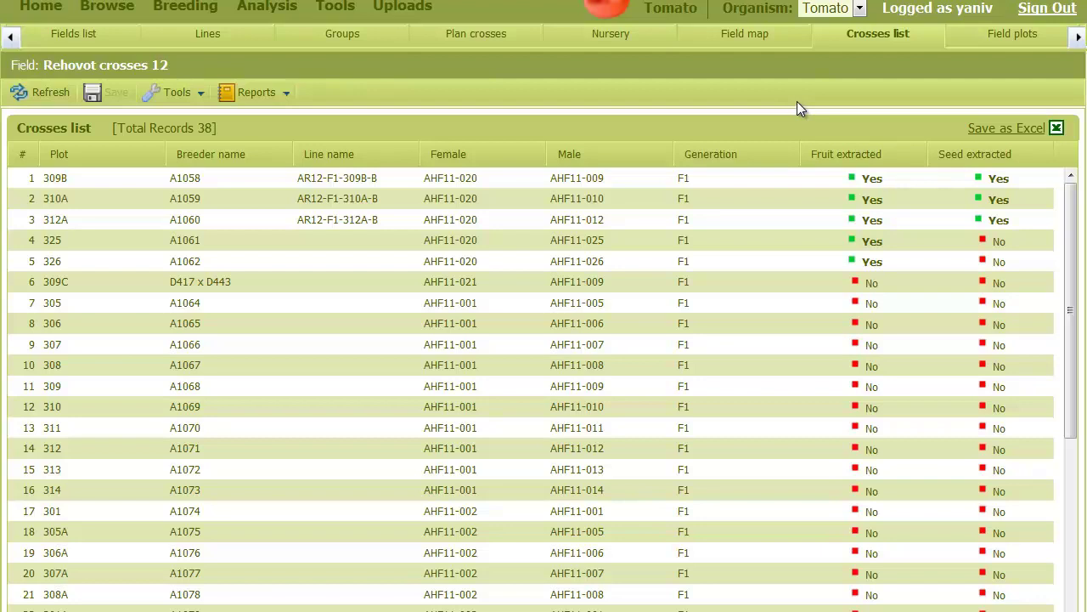
Step: In Field plots, filter Parent role to 'm' and select all eight male-parent plots from 301B
{"action": "left_click", "coordinate": [1011, 40]}
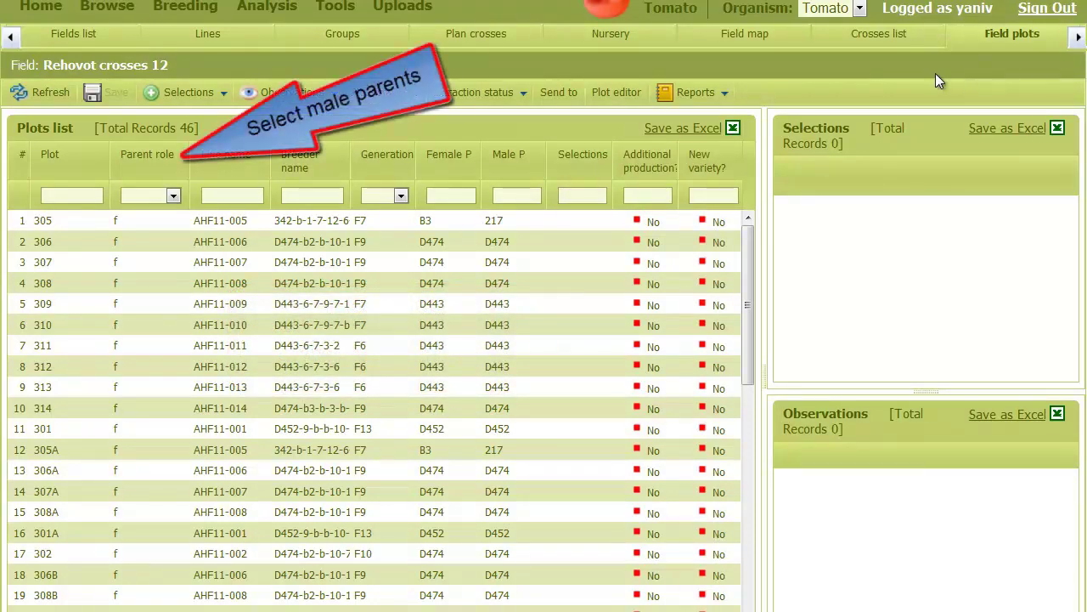
{"action": "type", "text": "m"}
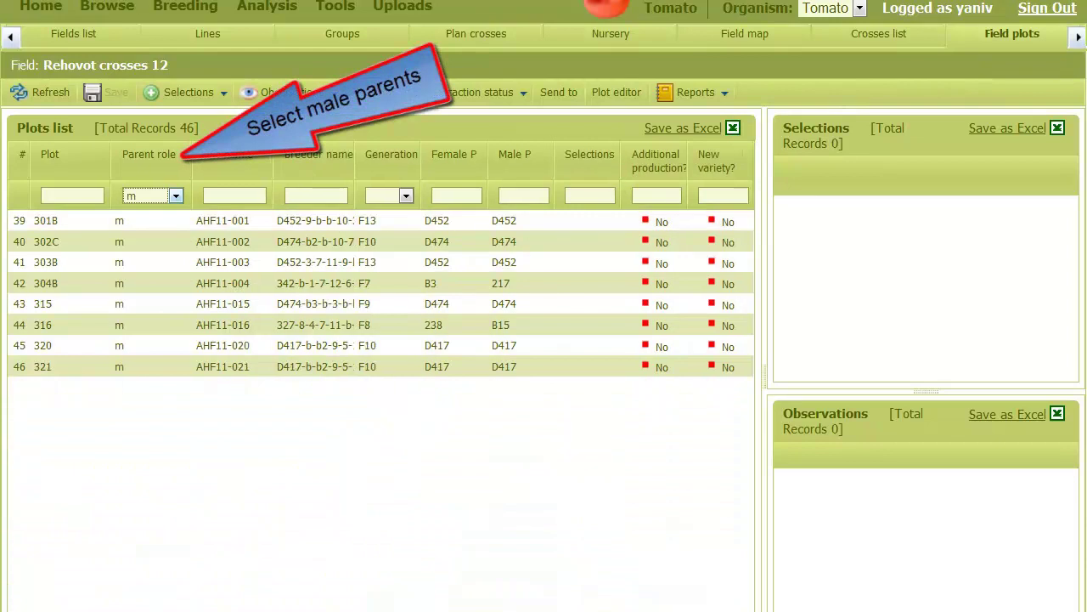
{"action": "left_click", "coordinate": [298, 220]}
{"action": "left_click", "coordinate": [327, 367], "text": "shift"}
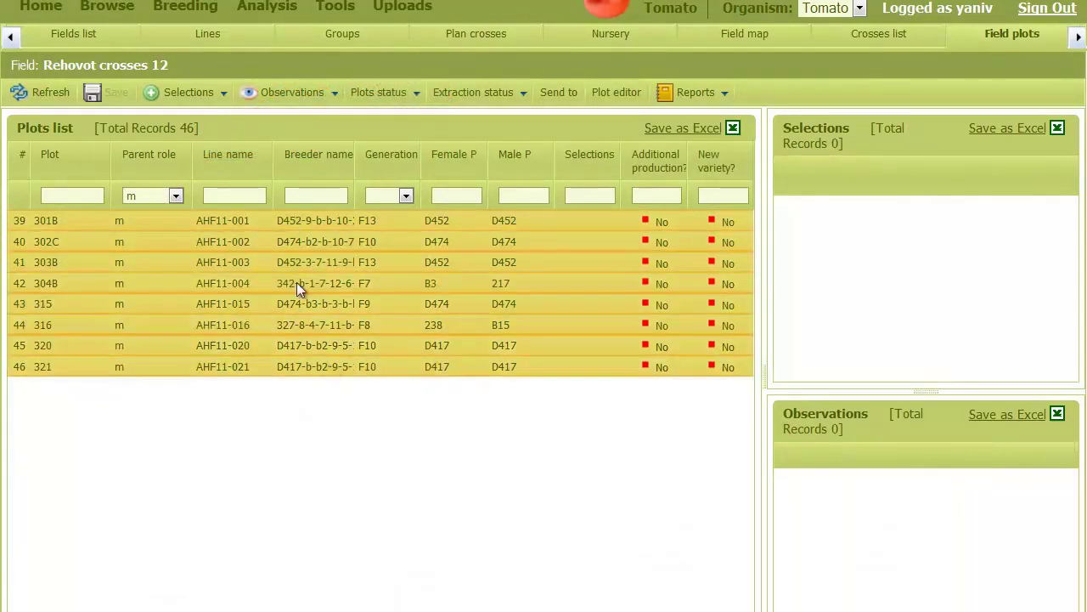
Step: Create a Bulk selection on each chosen plot and show plot 301B's new selection
{"action": "left_click", "coordinate": [184, 92]}
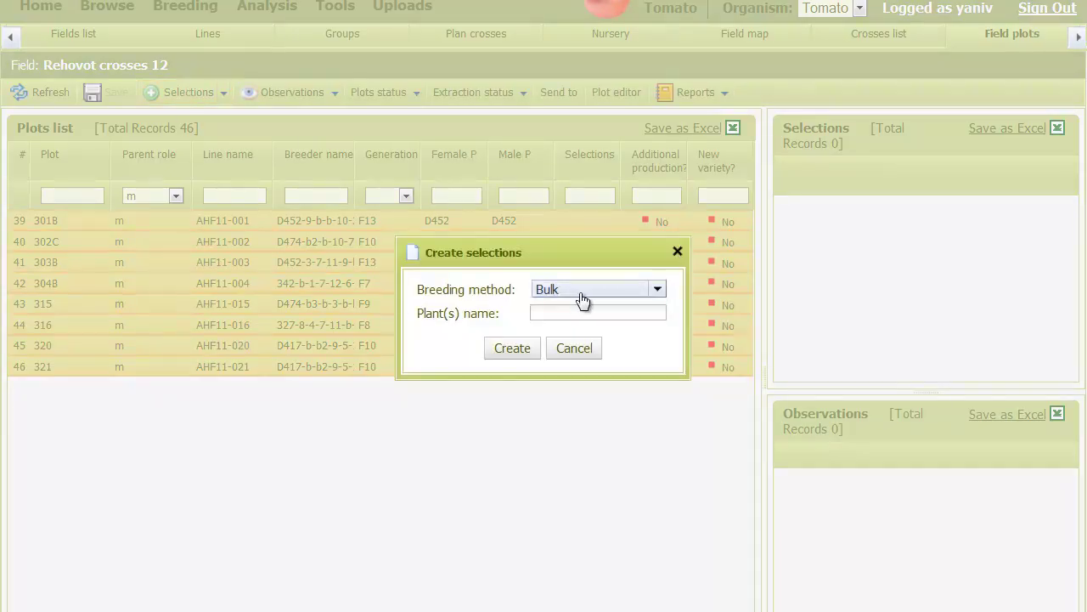
{"action": "left_click", "coordinate": [510, 350]}
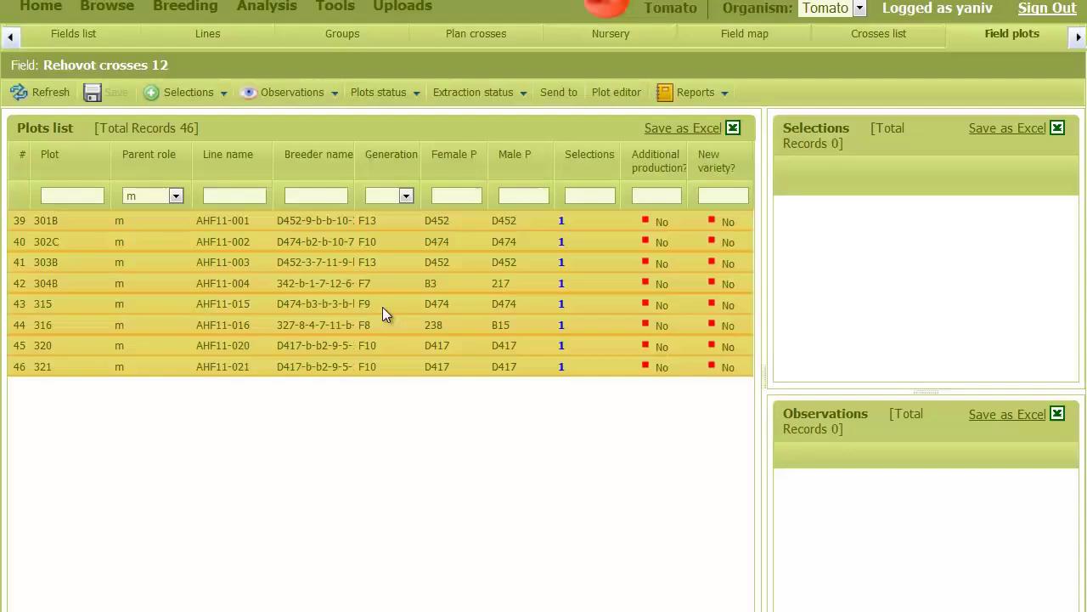
{"action": "left_click", "coordinate": [390, 220]}
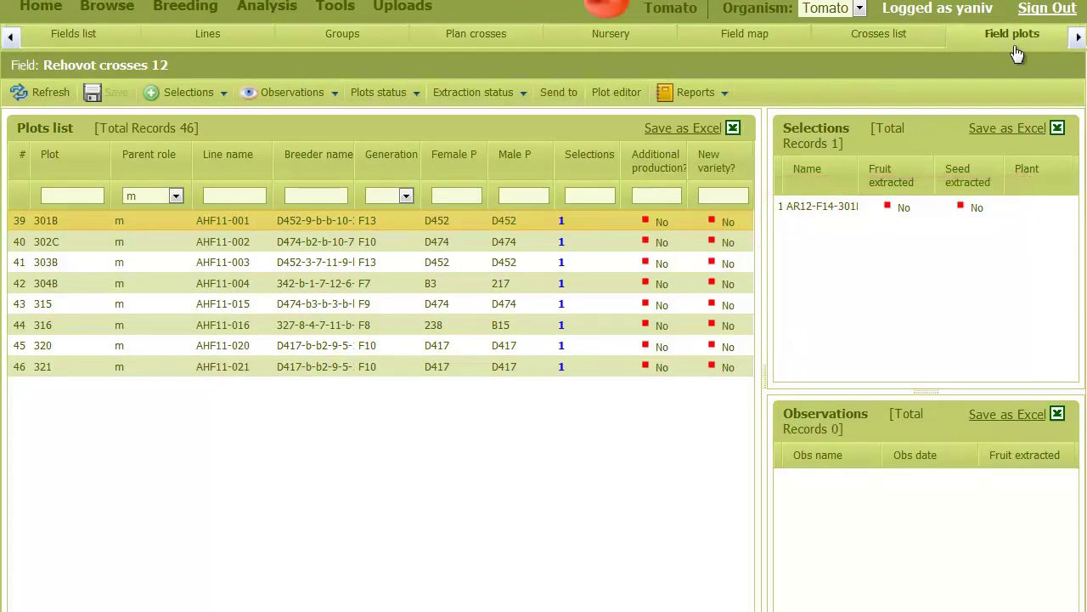
Step: View the Selections Obs. grid listing trait scores for the eight new selections
{"action": "left_click", "coordinate": [1078, 36]}
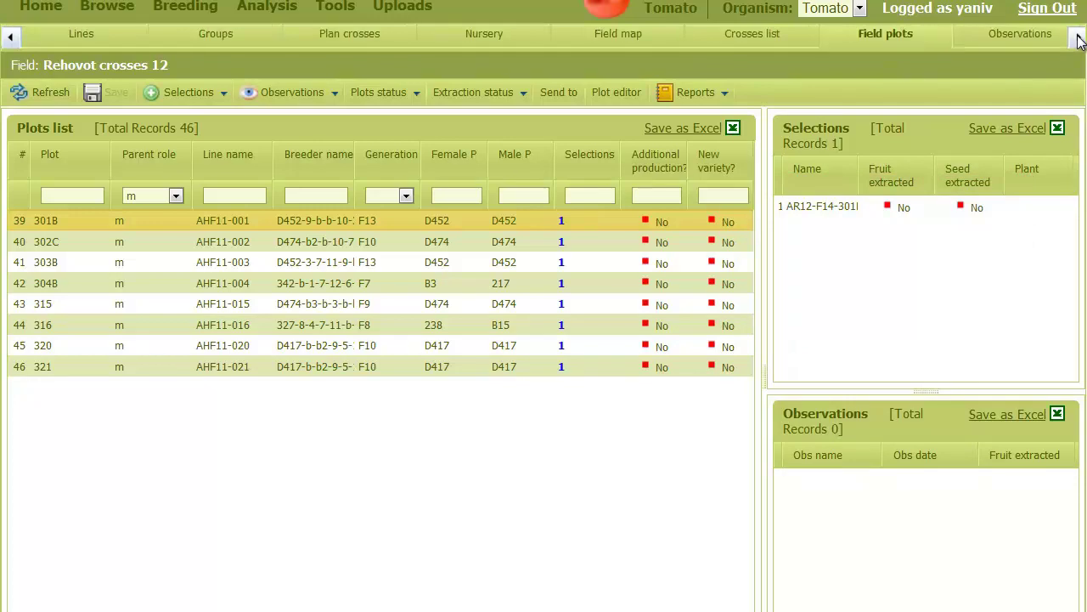
{"action": "left_click", "coordinate": [1020, 34]}
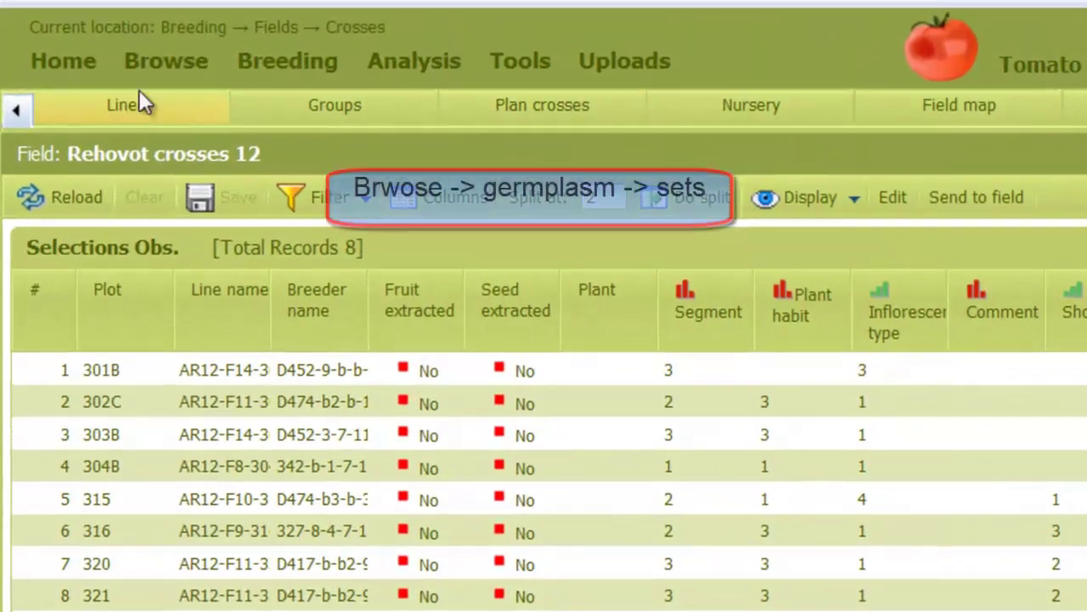
Step: Open the Rehovot crosses 12 set under Program A and show Germplasm Details for line A1059
{"action": "left_click", "coordinate": [155, 66]}
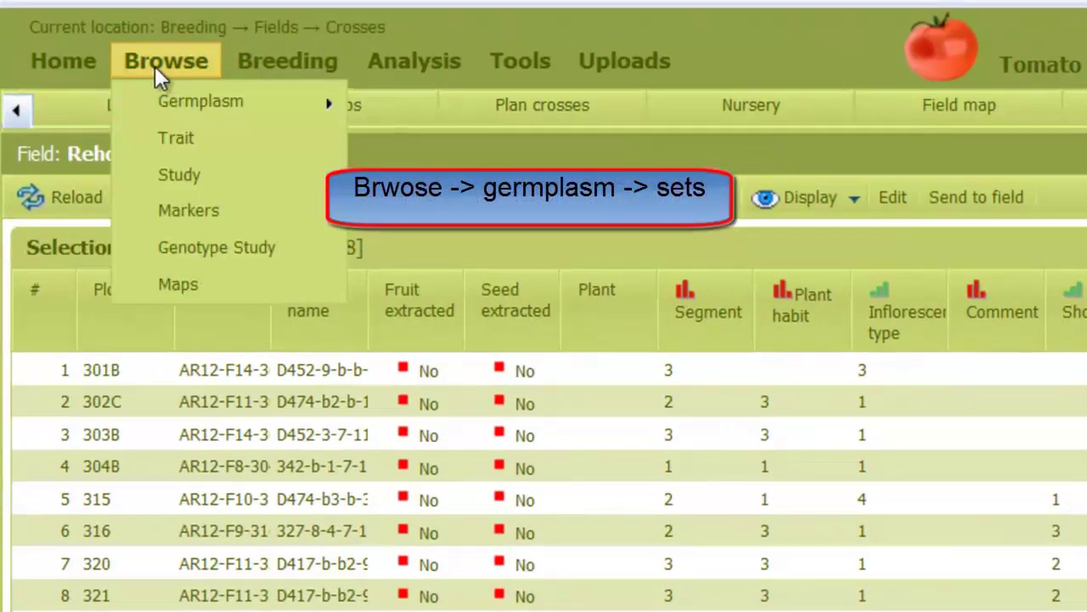
{"action": "mouse_move", "coordinate": [170, 100]}
{"action": "left_click", "coordinate": [439, 108]}
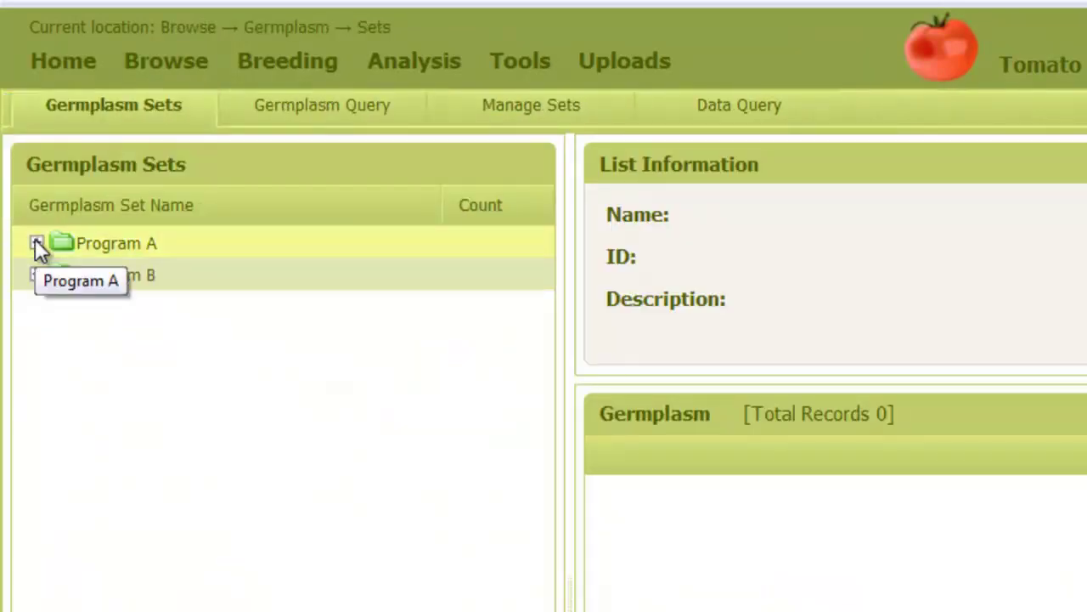
{"action": "left_click", "coordinate": [36, 242]}
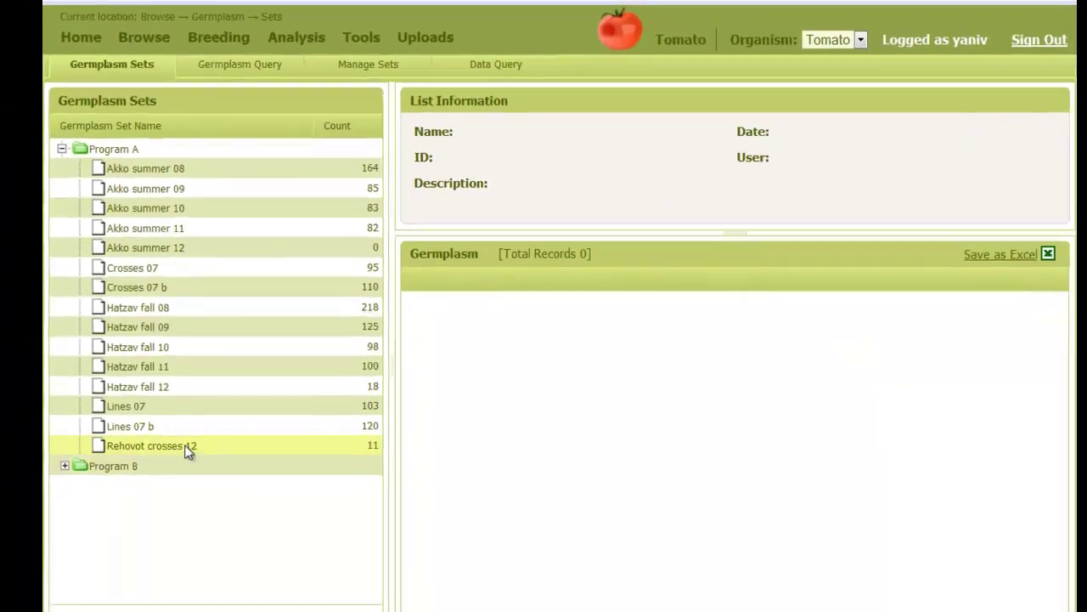
{"action": "left_click", "coordinate": [185, 442]}
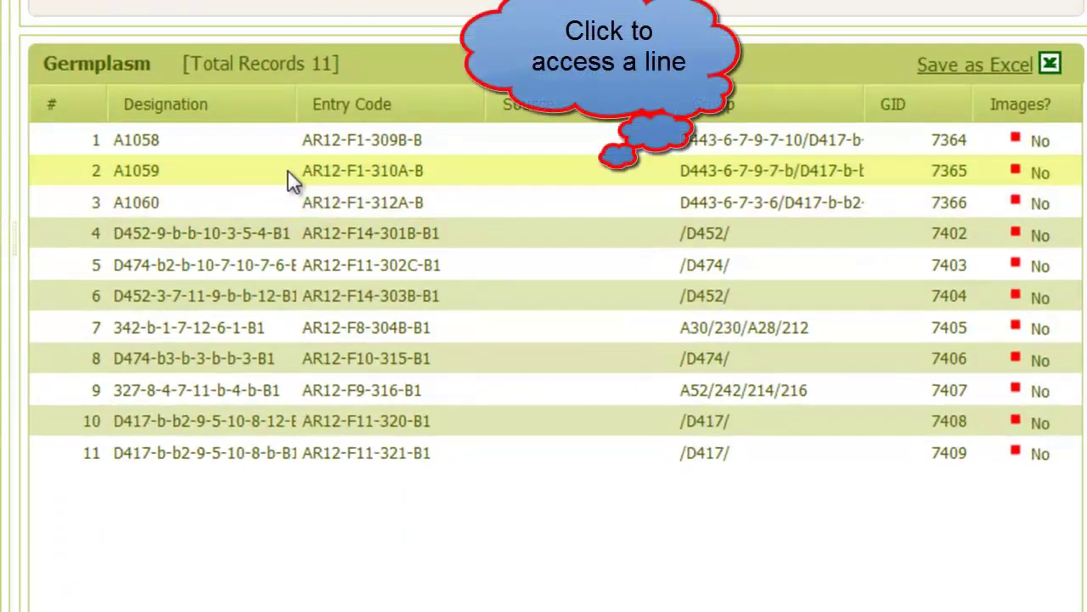
{"action": "left_click", "coordinate": [288, 169]}
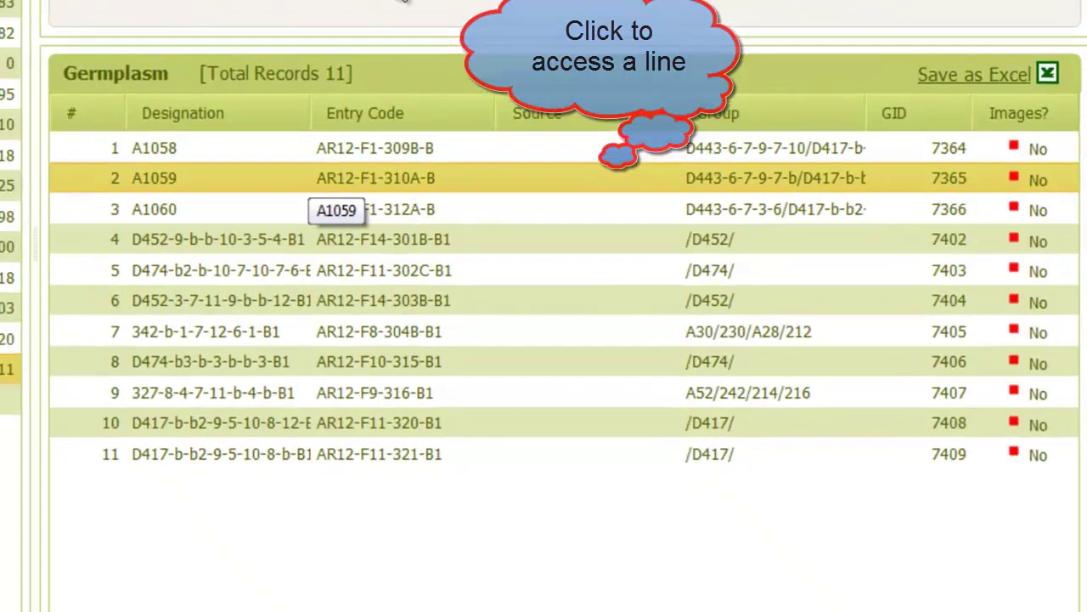
{"action": "left_click", "coordinate": [376, 10]}
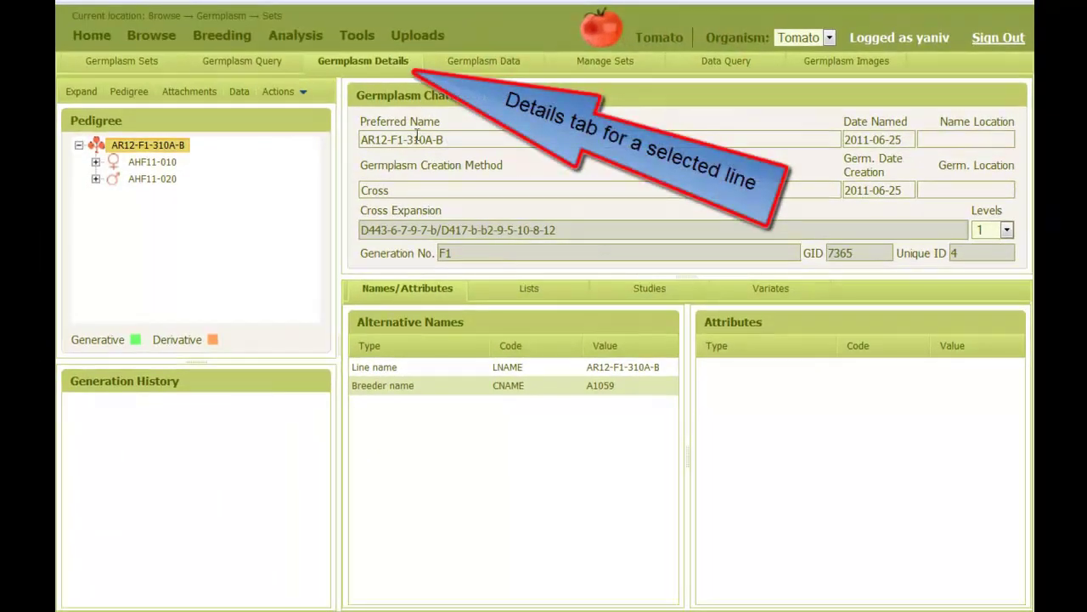
Step: Expand parents AHF11-010 and AHF11-020, draw the pedigree back through all generations, then return to the set
{"action": "left_click", "coordinate": [95, 178]}
{"action": "left_click", "coordinate": [95, 162]}
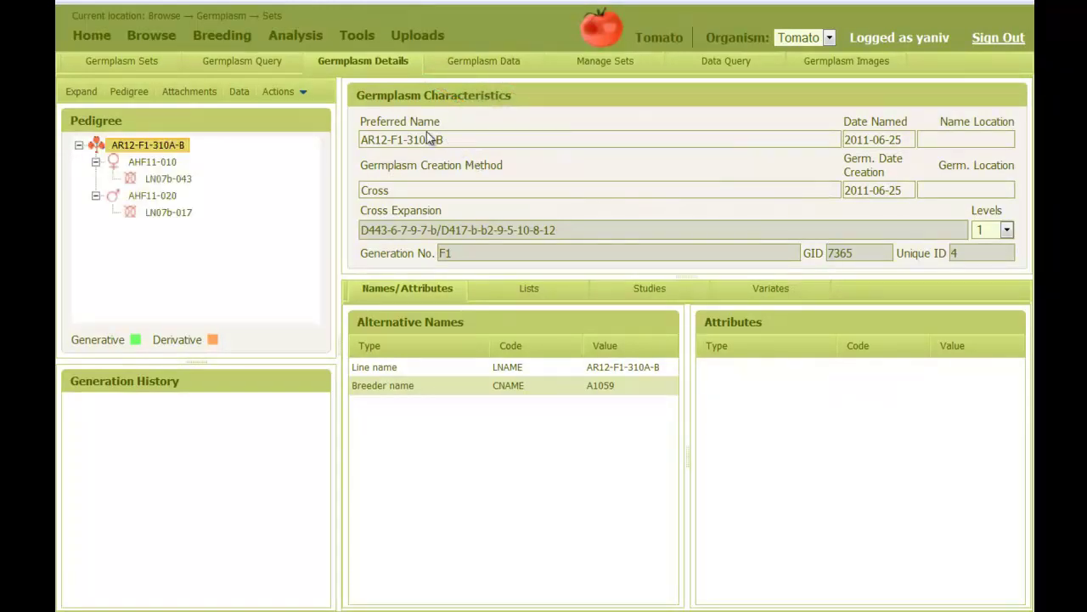
{"action": "left_click", "coordinate": [128, 93]}
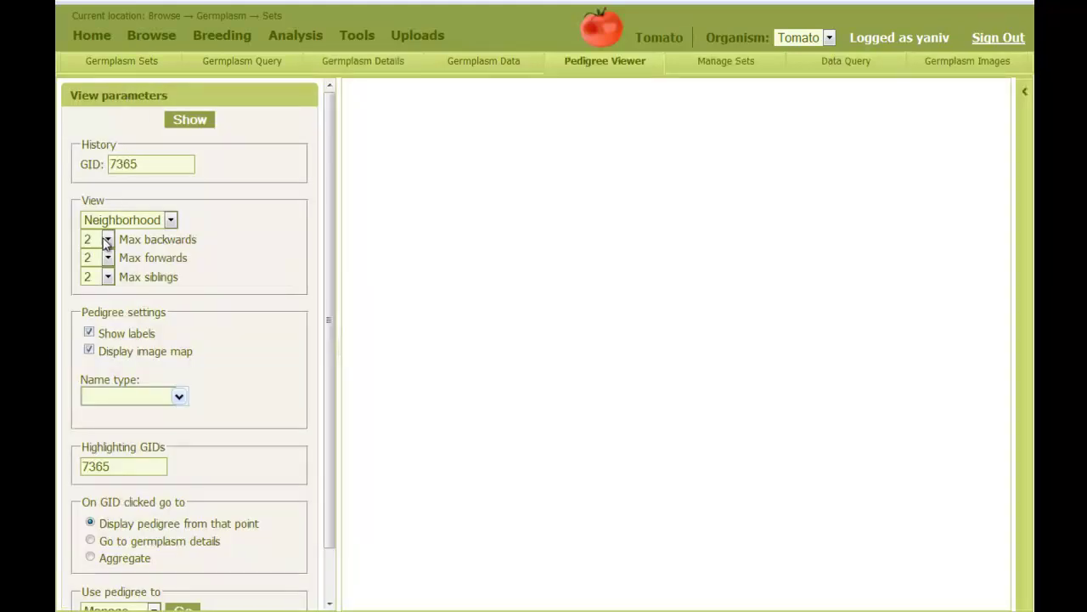
{"action": "left_click", "coordinate": [106, 240]}
{"action": "left_click", "coordinate": [94, 253]}
{"action": "left_click", "coordinate": [189, 122]}
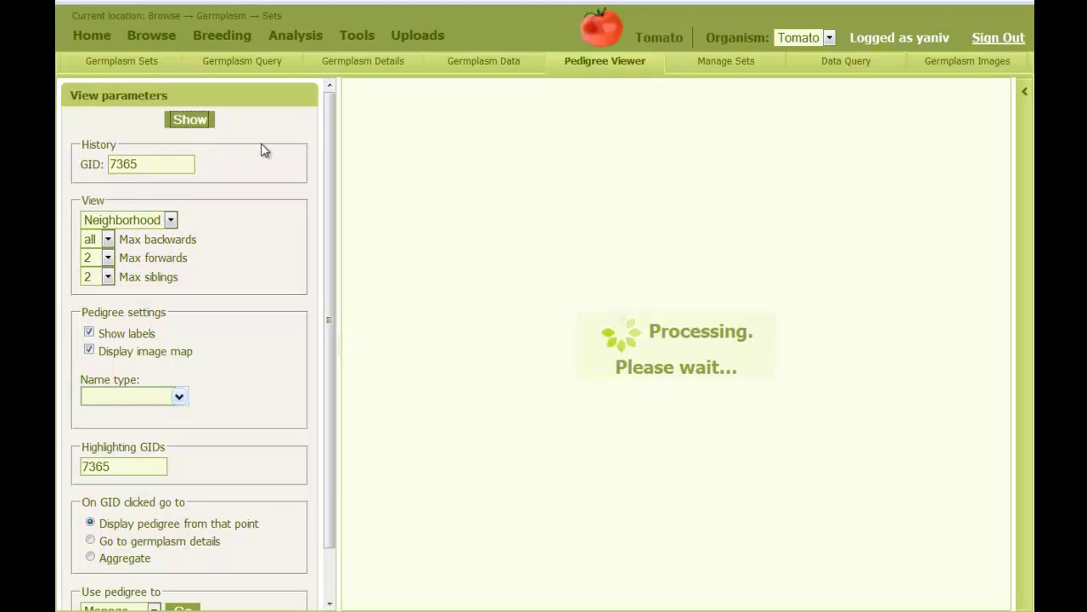
{"action": "scroll", "coordinate": [590, 357], "scroll_direction": "down", "scroll_amount": 3}
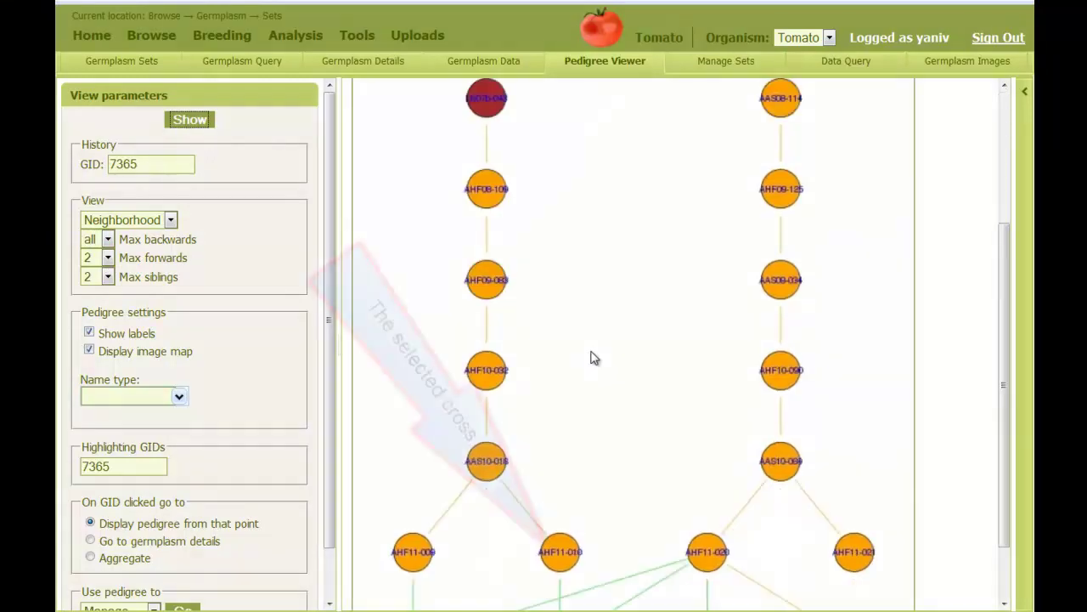
{"action": "left_click", "coordinate": [118, 64]}
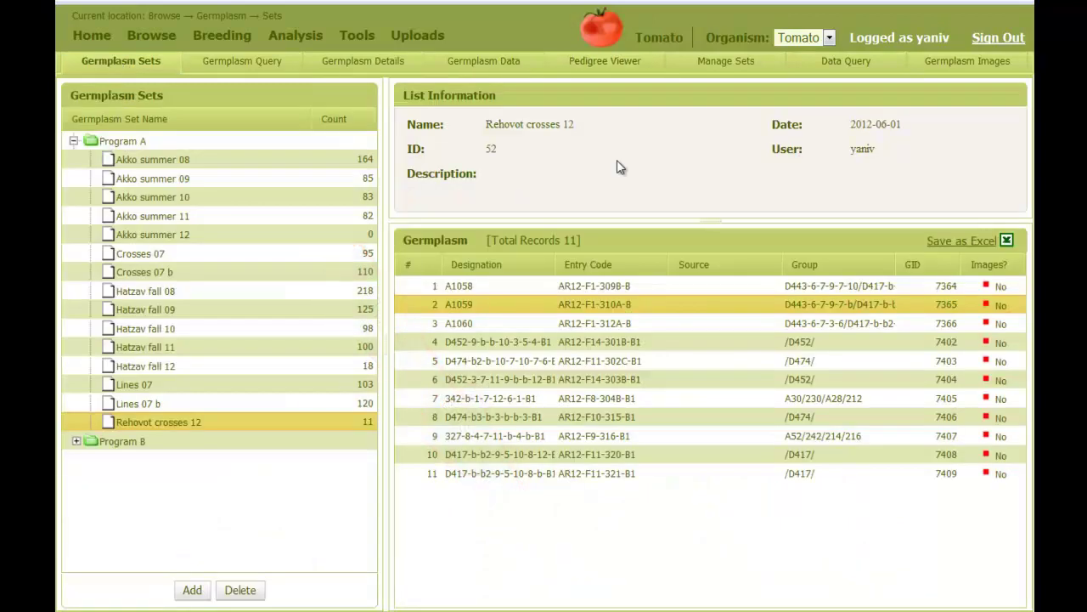